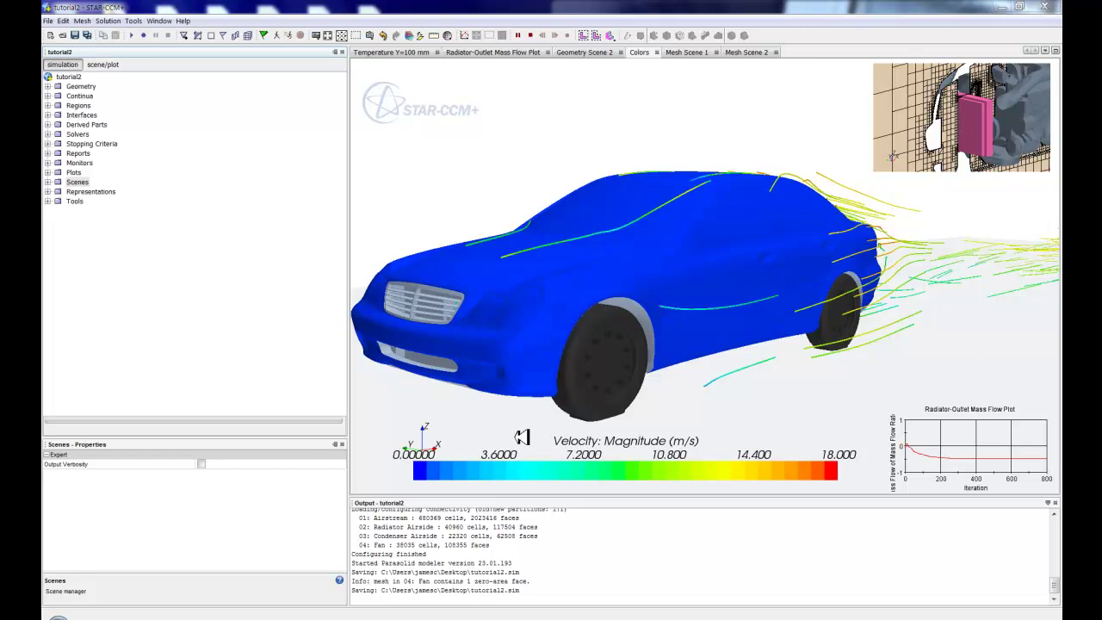
Step: Stop the running streamline animation and create a new empty scene
click(531, 36)
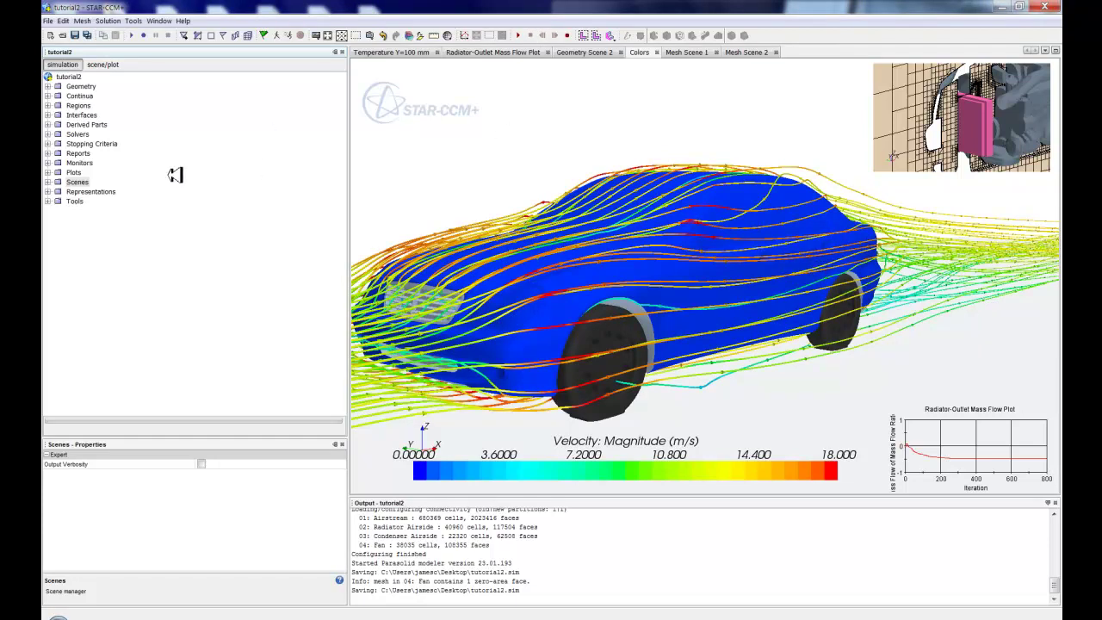
right_click(67, 183)
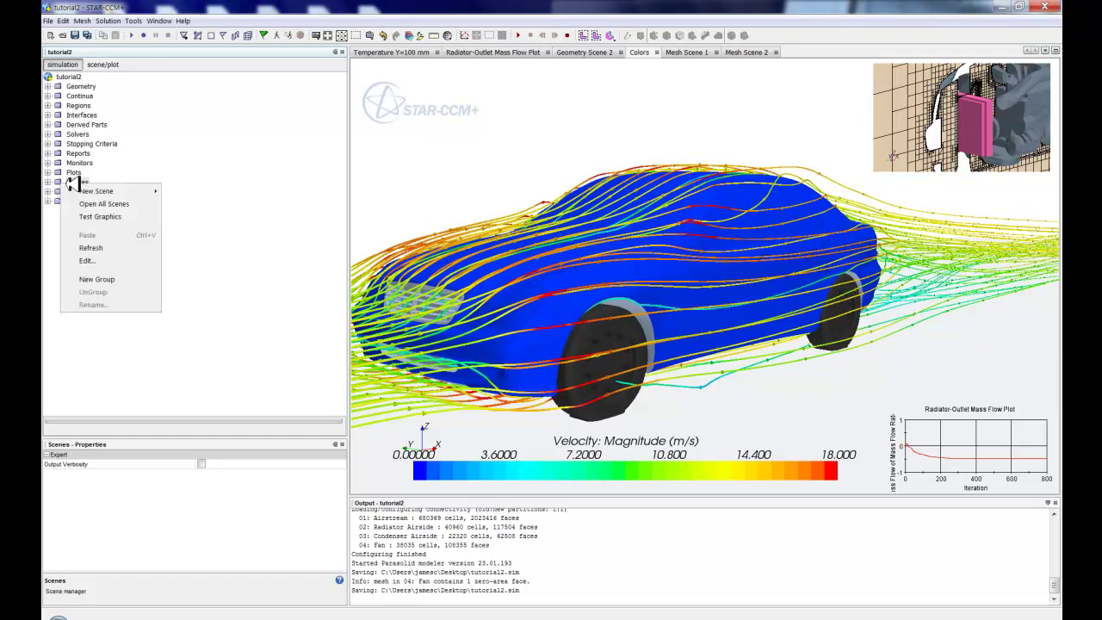
mouse_move(158, 189)
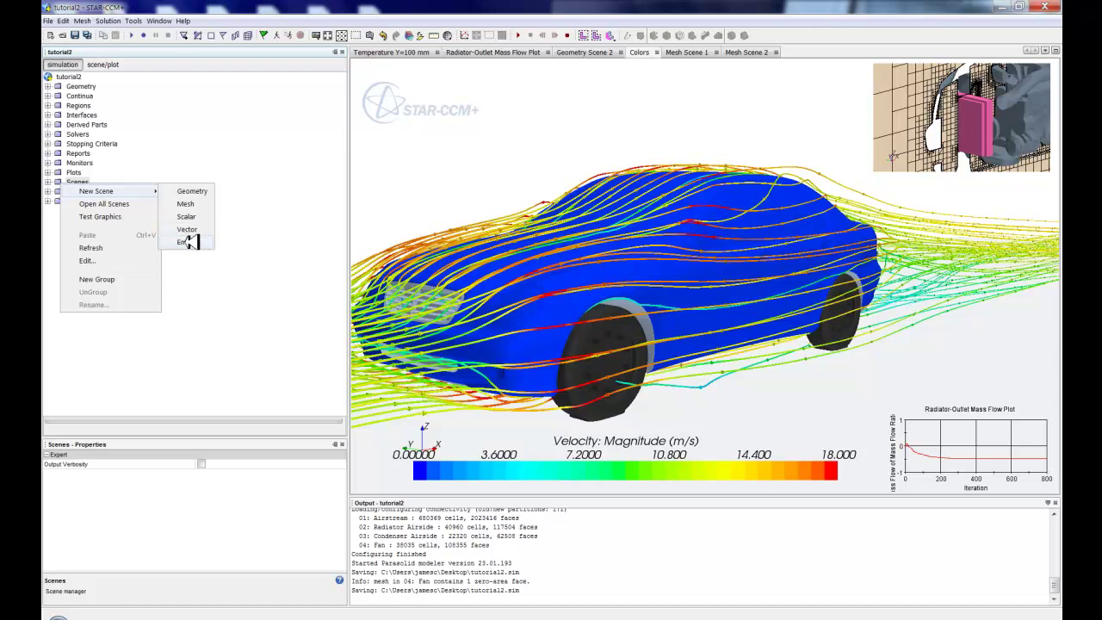
click(186, 241)
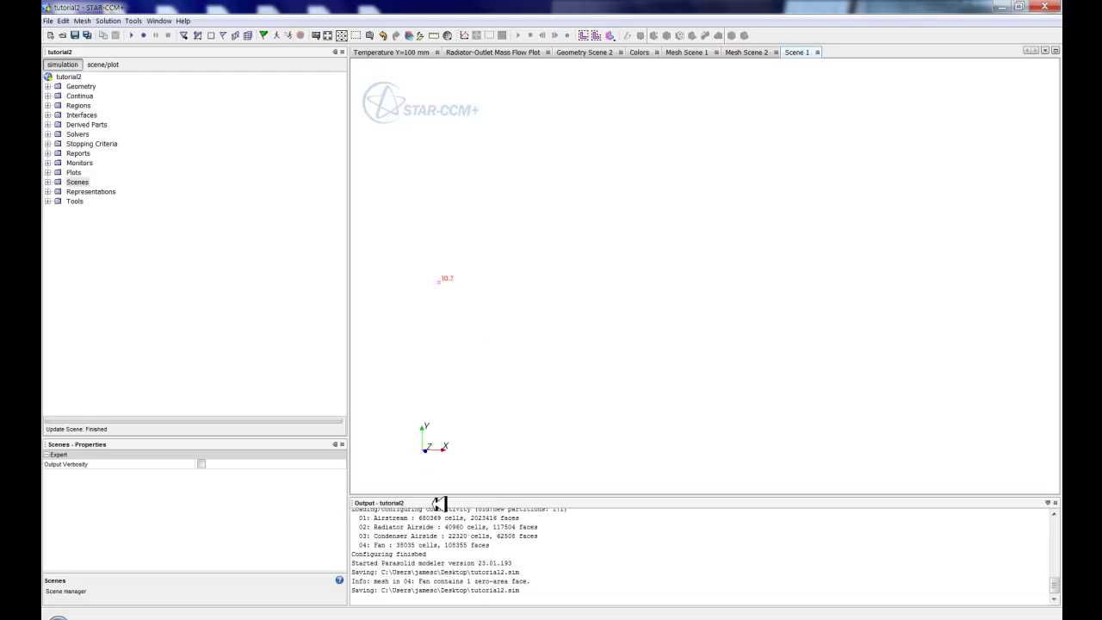
drag(505, 442, 363, 341)
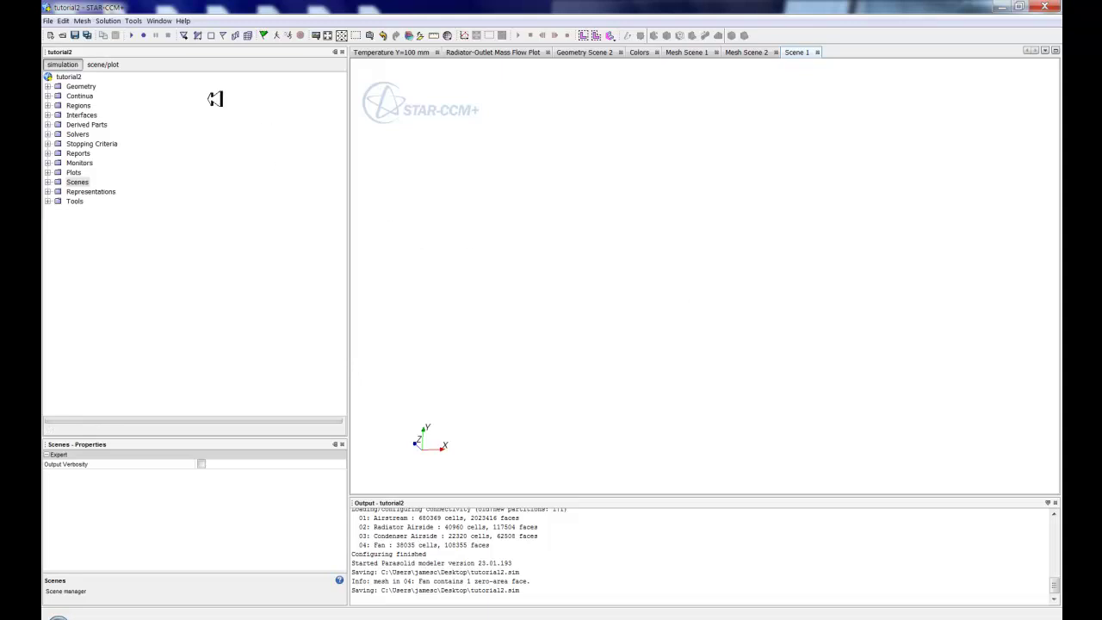
Step: Add a geometry displayer to the new scene and show its properties
click(101, 65)
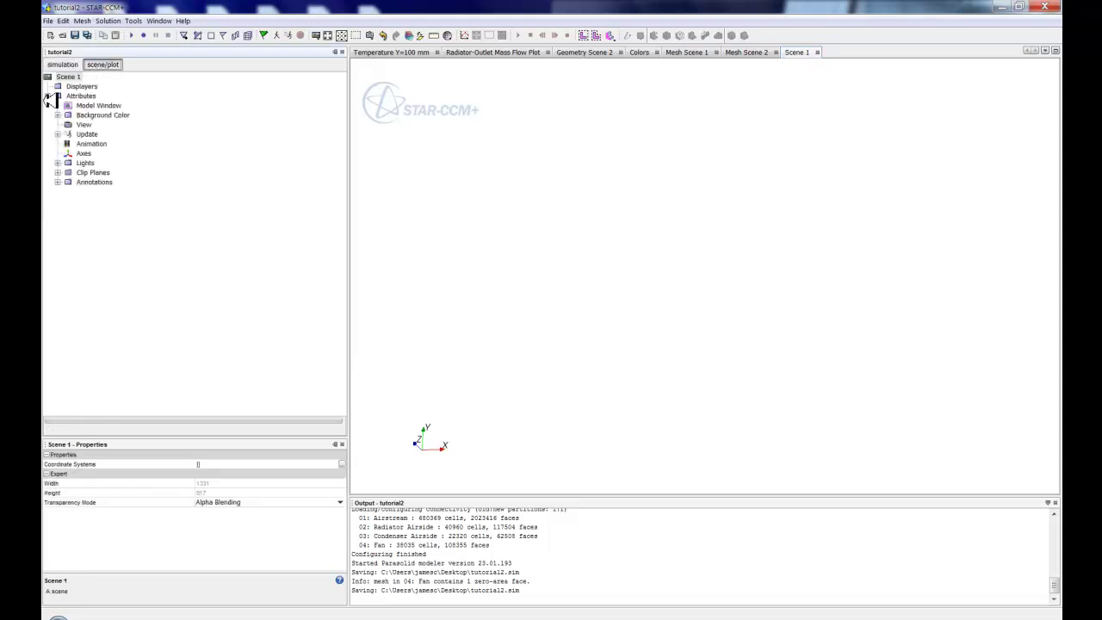
click(59, 87)
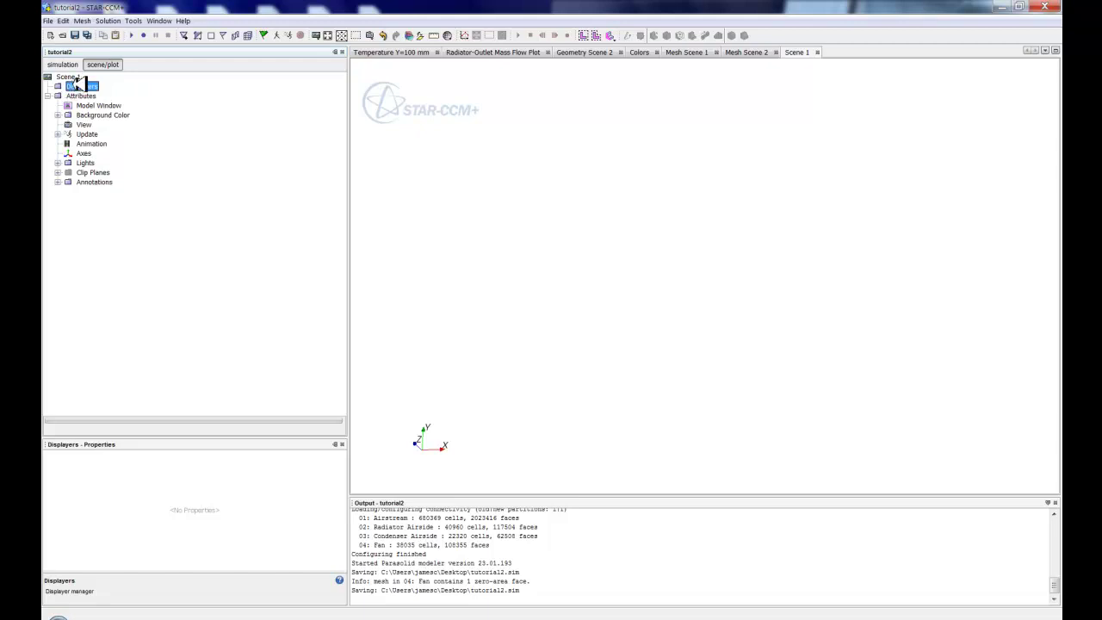
right_click(76, 83)
mouse_move(112, 92)
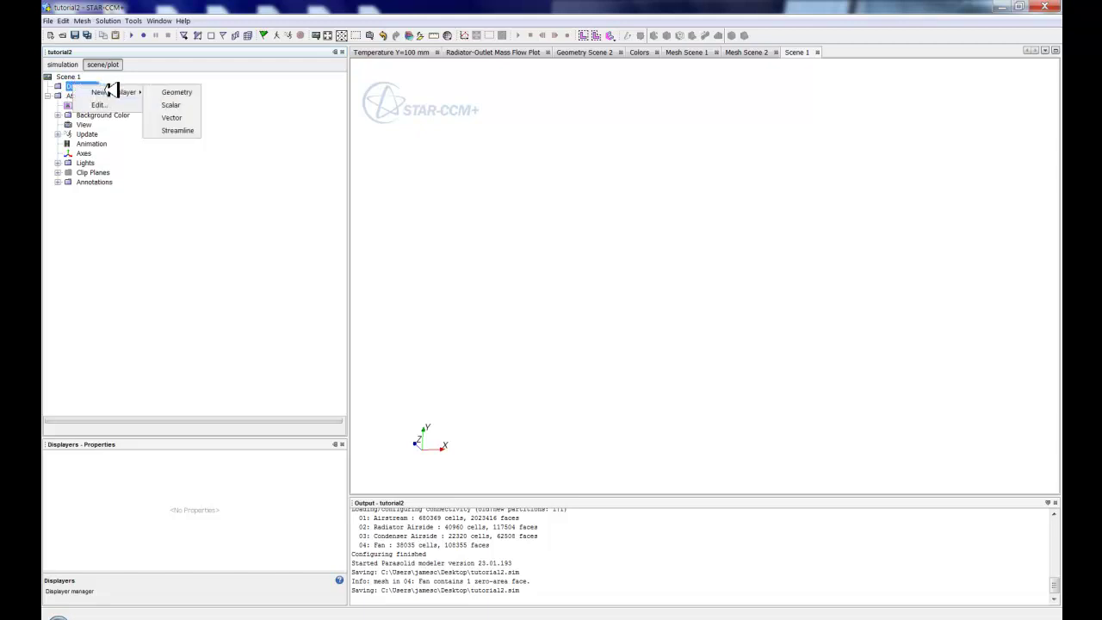
click(169, 92)
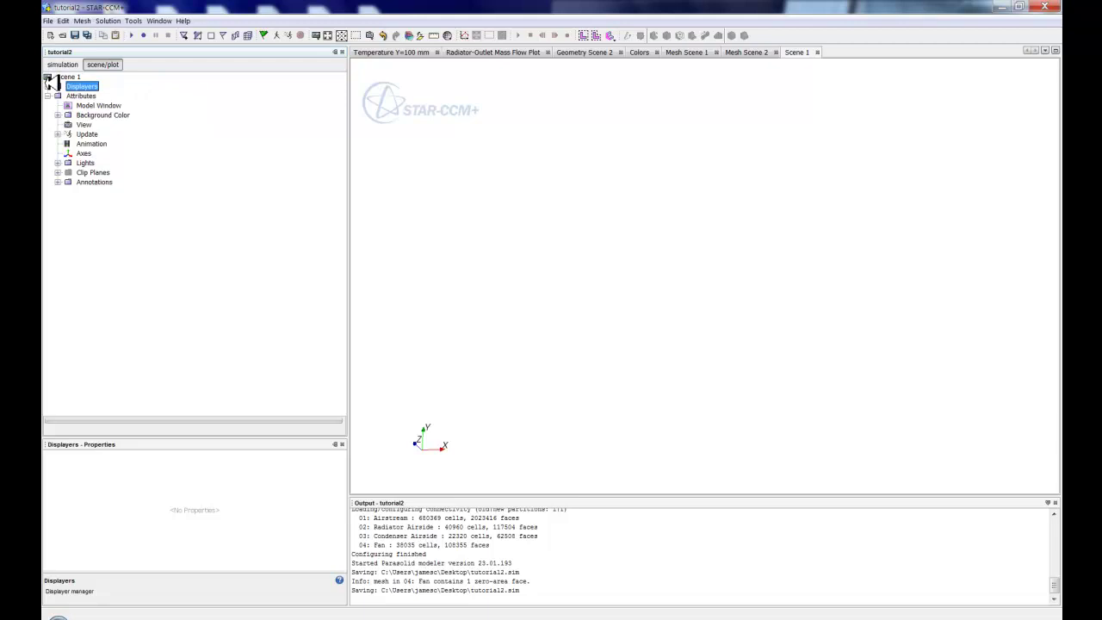
click(57, 86)
click(90, 96)
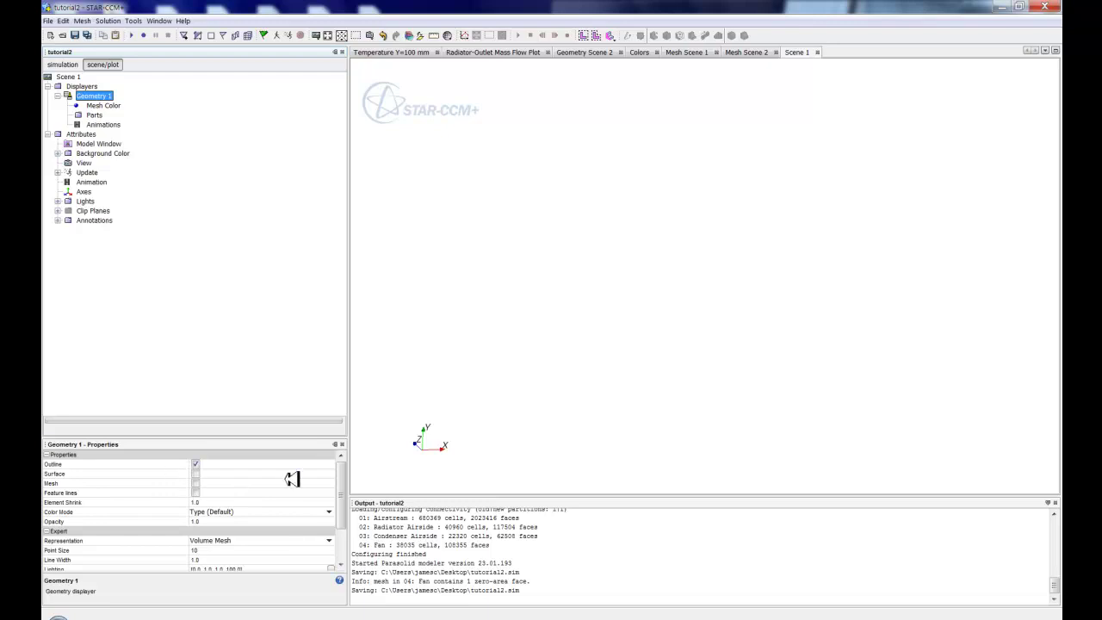
Step: Examine the geometry displayer's color mode choices, opacity range and expert display properties
click(214, 511)
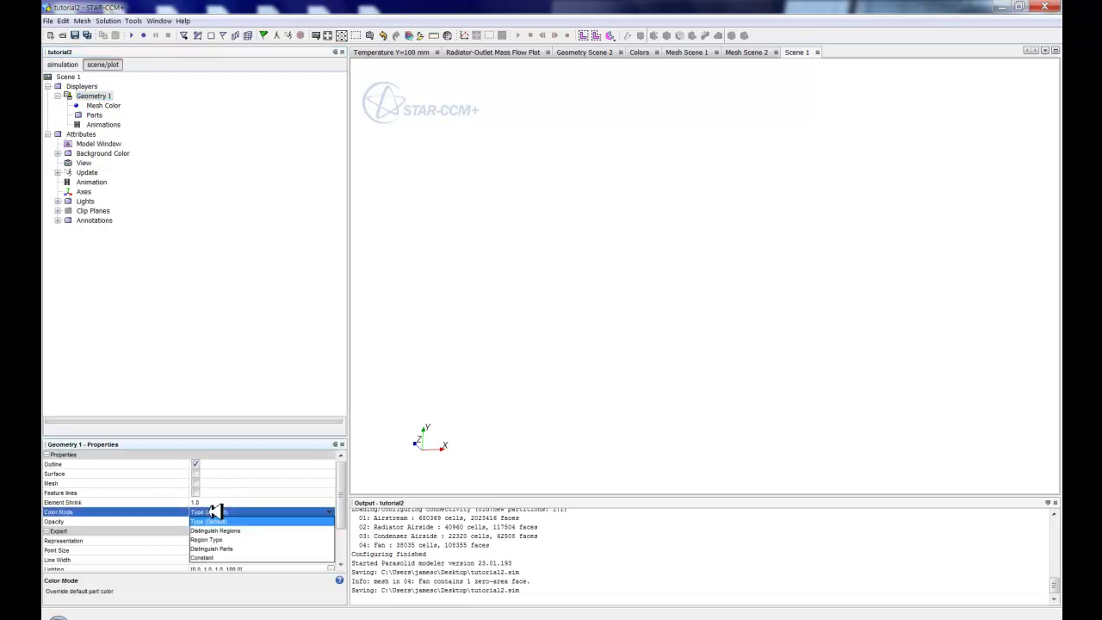
click(215, 513)
click(211, 521)
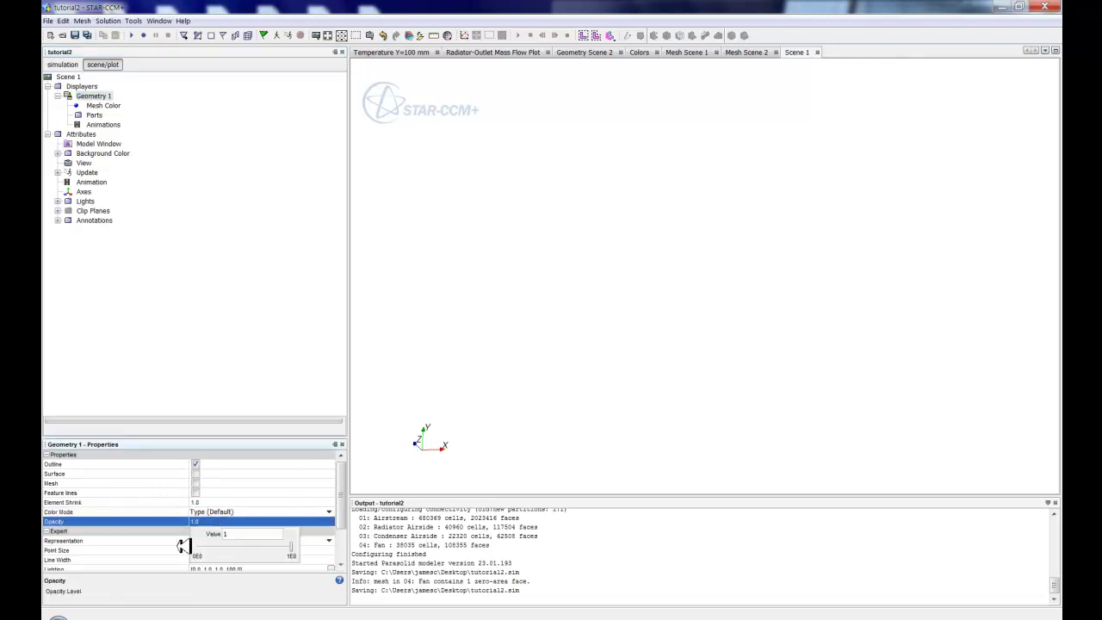
click(209, 544)
click(213, 542)
drag(234, 546, 291, 546)
click(295, 502)
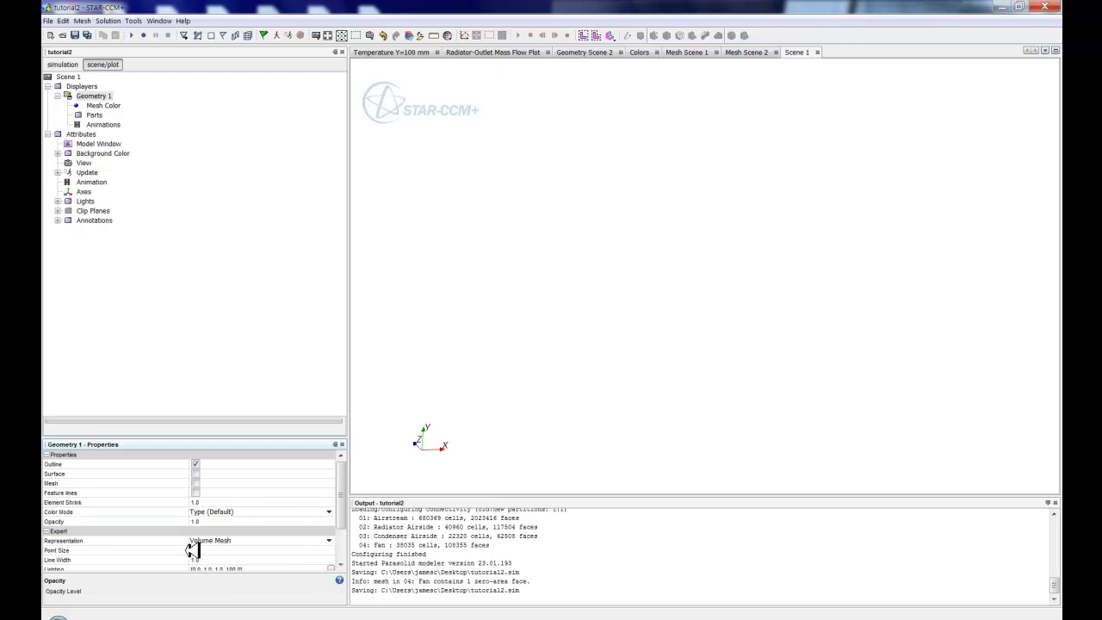
drag(342, 506, 351, 547)
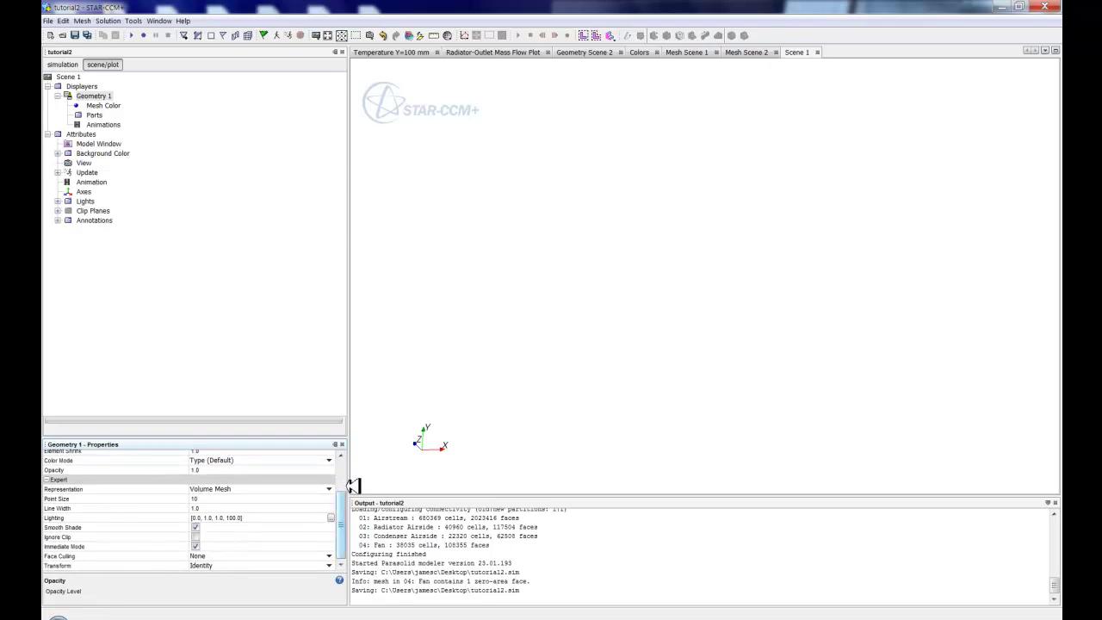
drag(351, 488, 351, 471)
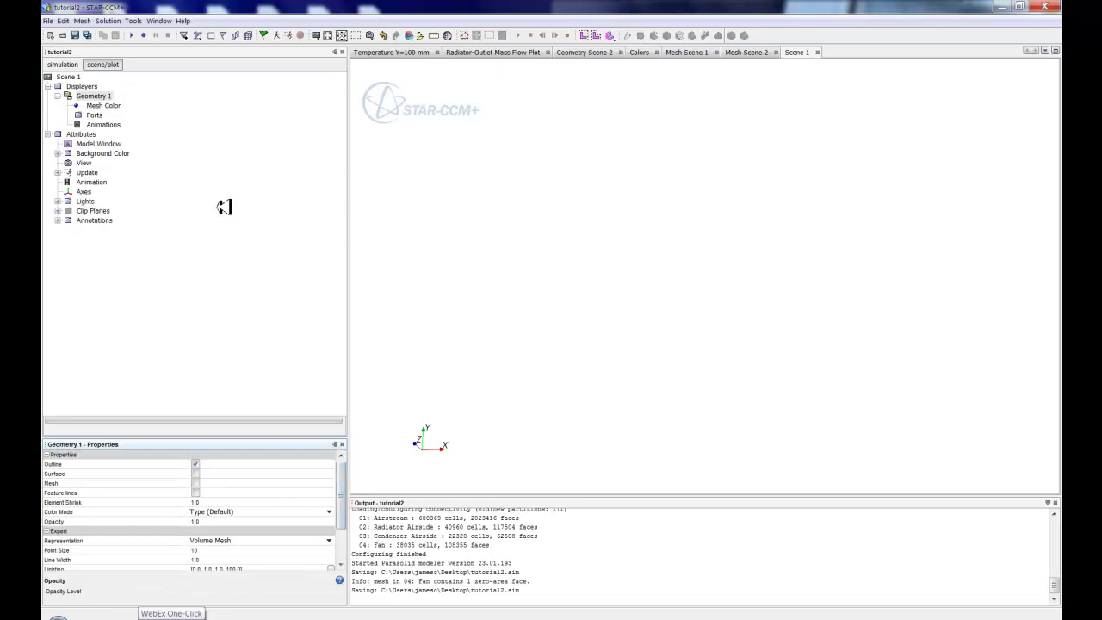
Step: Set the geometry displayer to show surface and mesh without outline, using the Constant color mode
click(196, 472)
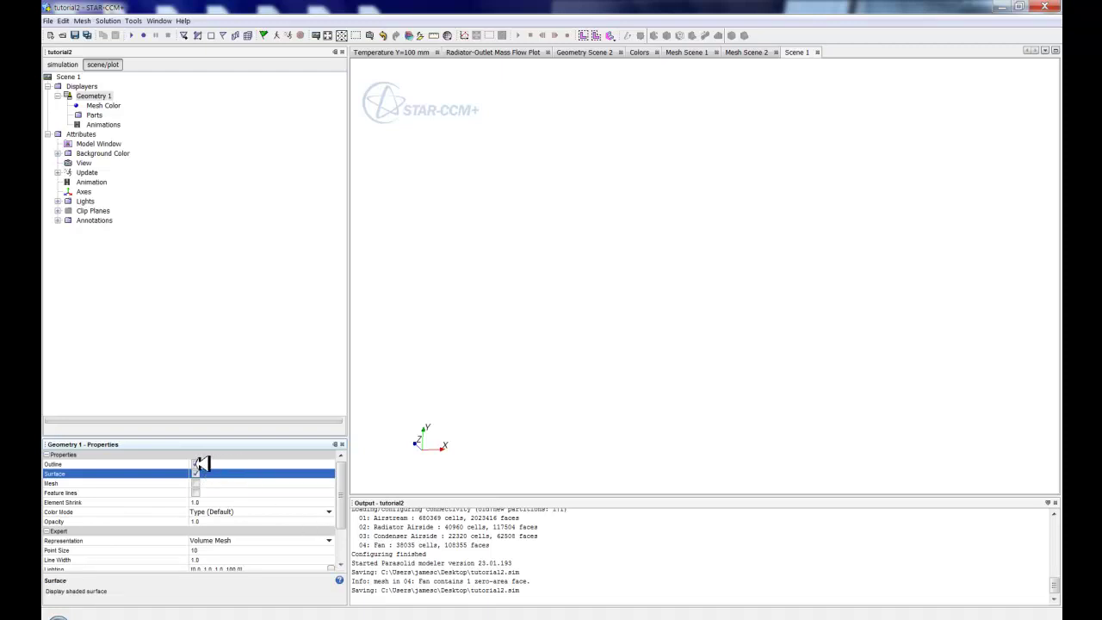
click(196, 463)
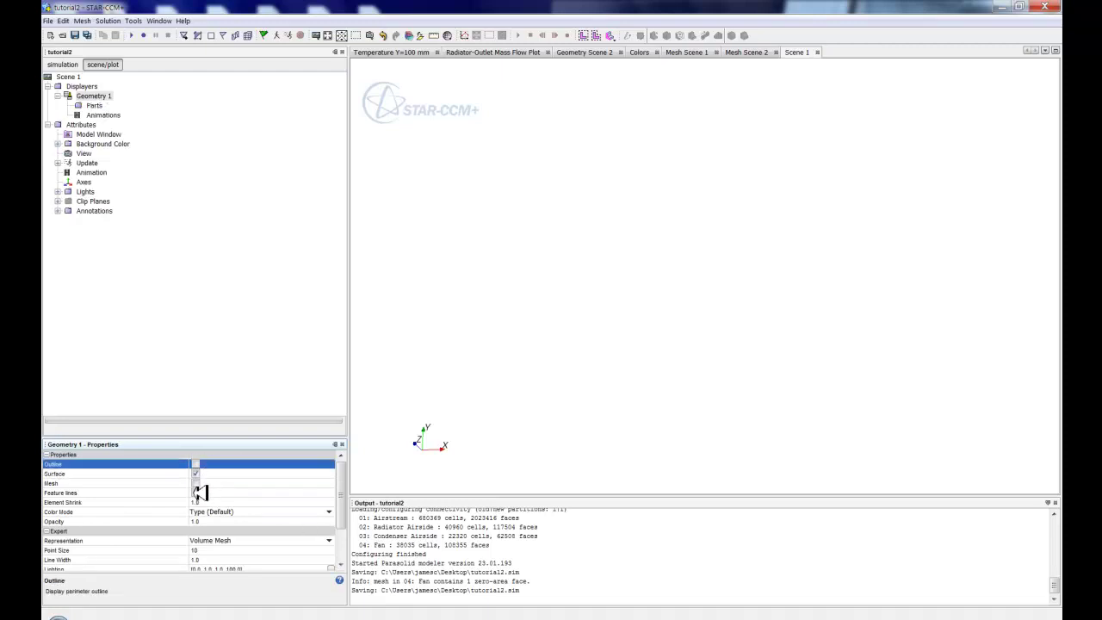
click(196, 483)
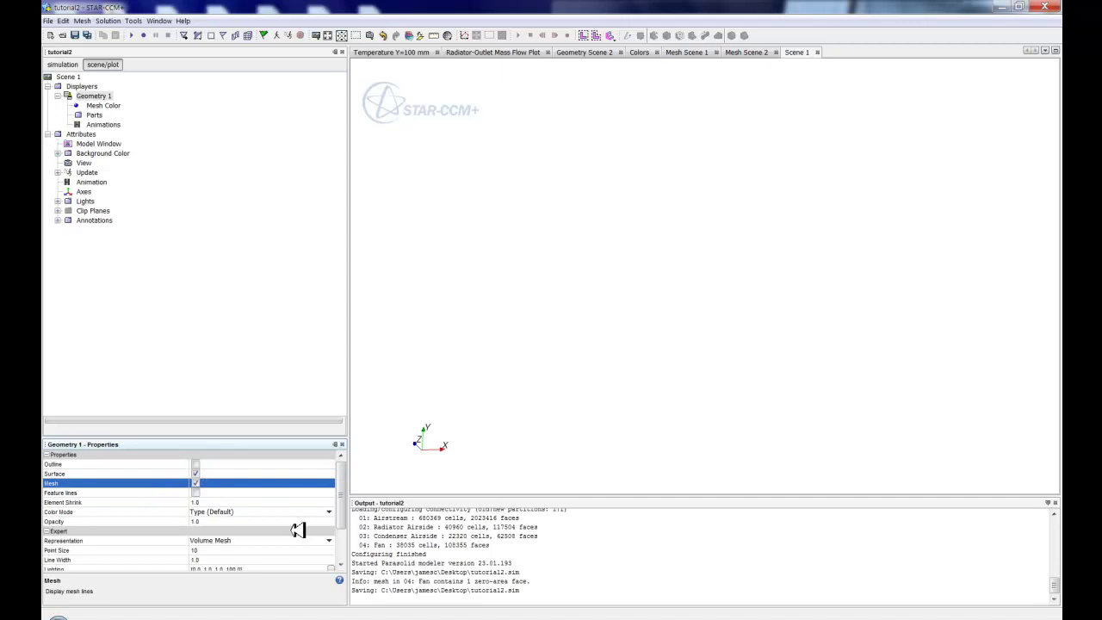
click(219, 512)
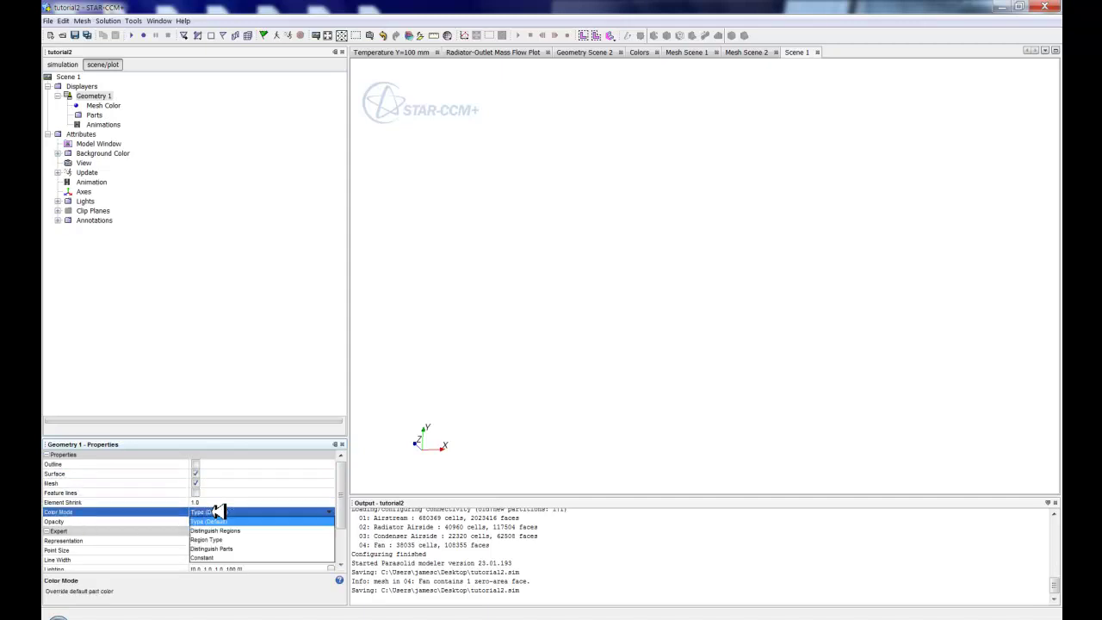
click(221, 555)
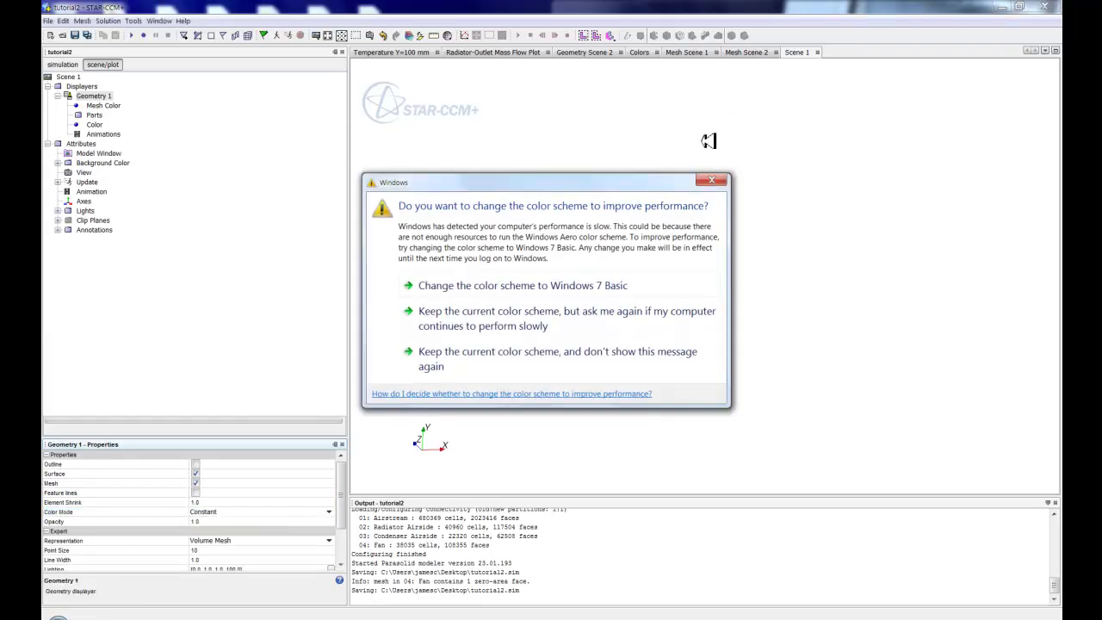
click(711, 180)
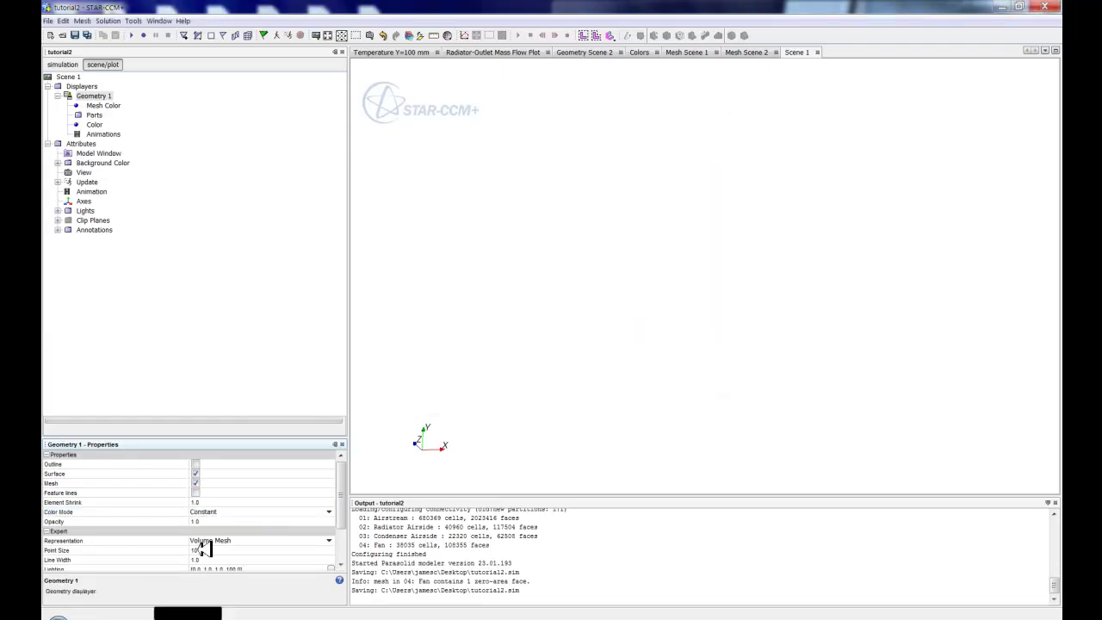
scroll(344, 483, down, 1)
scroll(344, 486, down, 3)
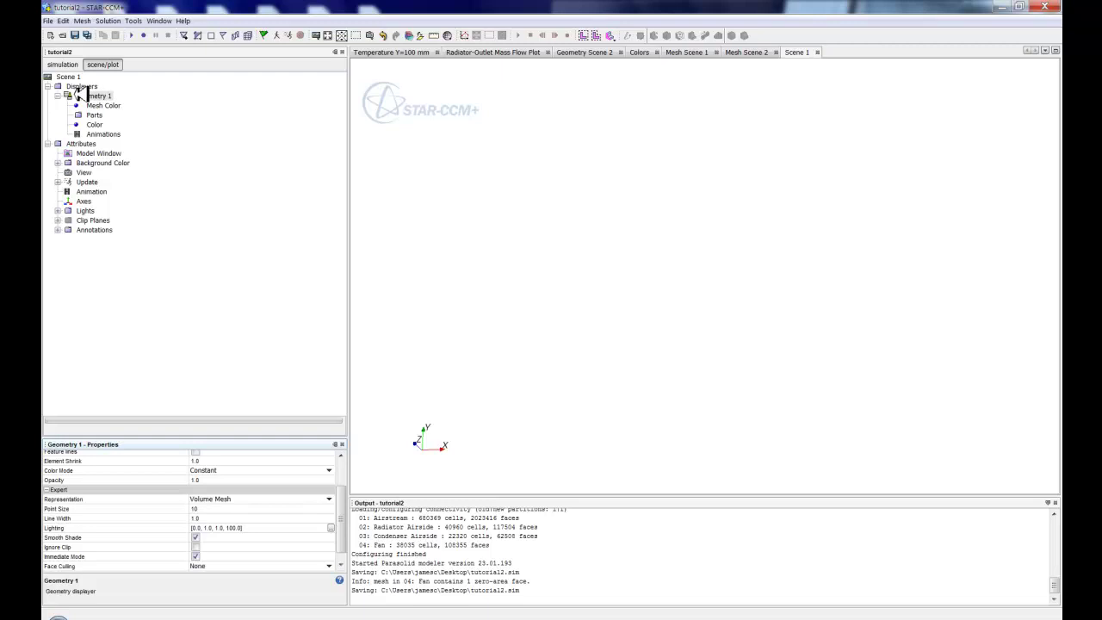
Step: Assign the 01-ExteriorSurface boundary of the 01: Airstream region to the geometry displayer through its parts selection
click(93, 115)
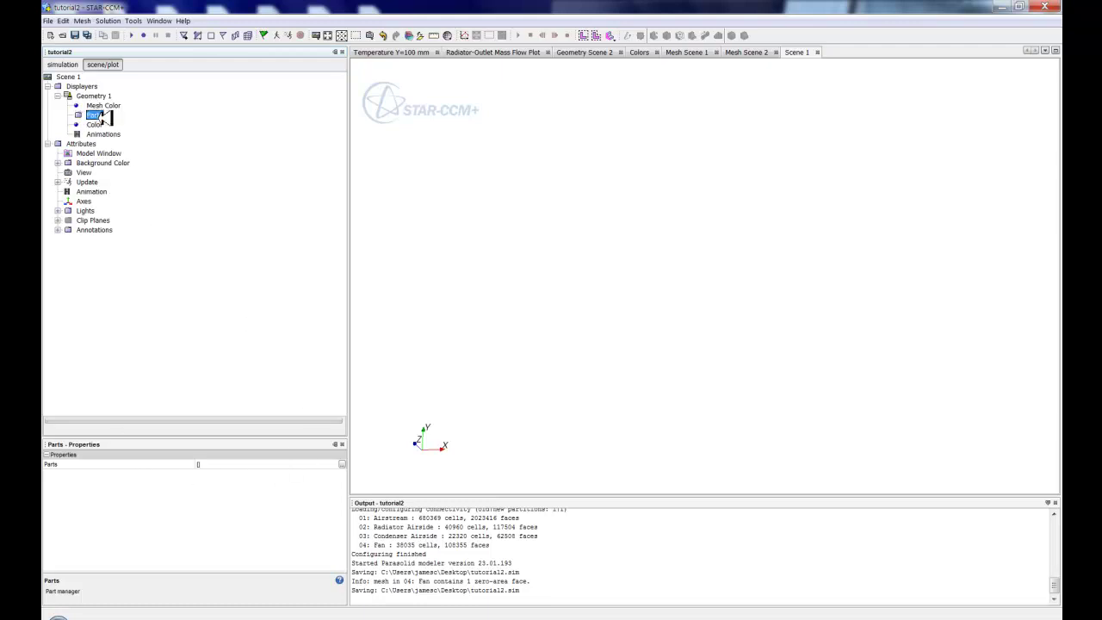
click(223, 467)
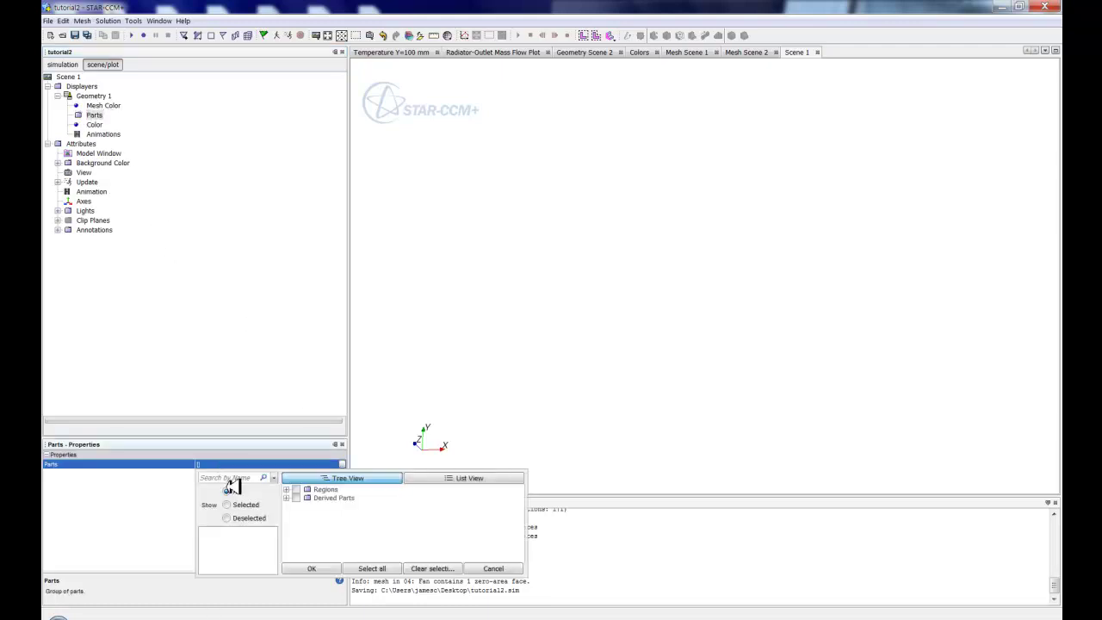
click(287, 489)
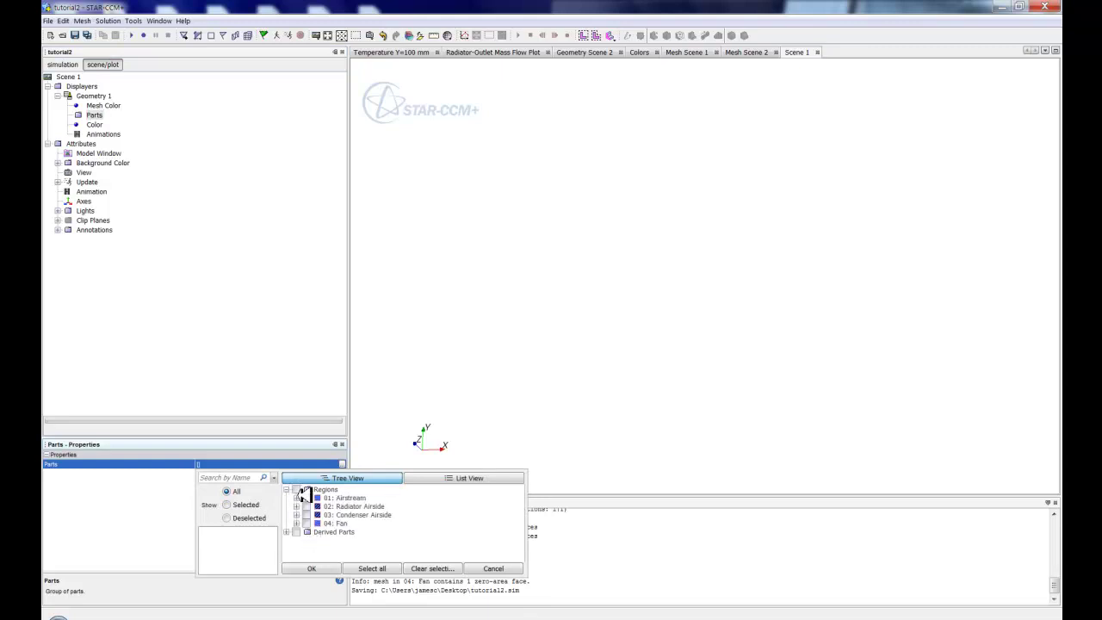
click(296, 496)
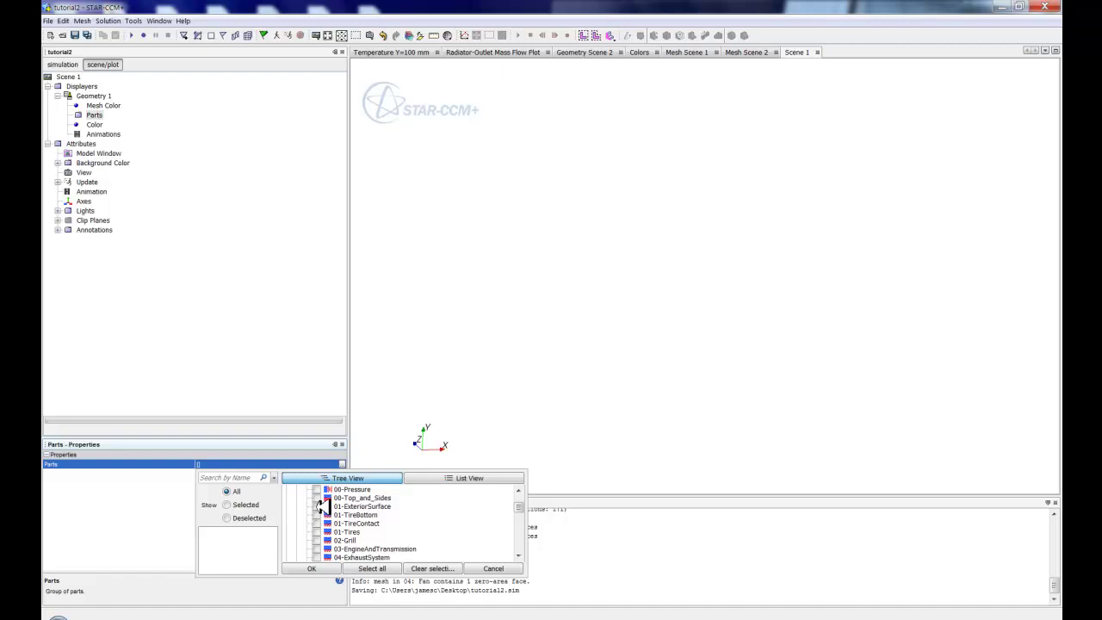
click(317, 506)
click(332, 568)
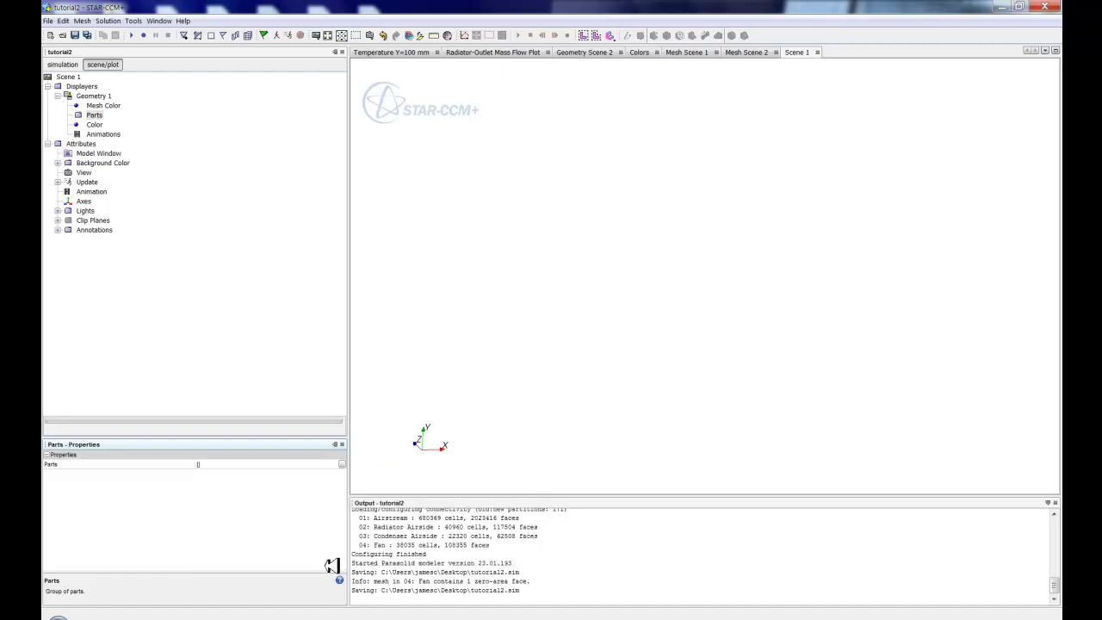
drag(480, 430, 706, 353)
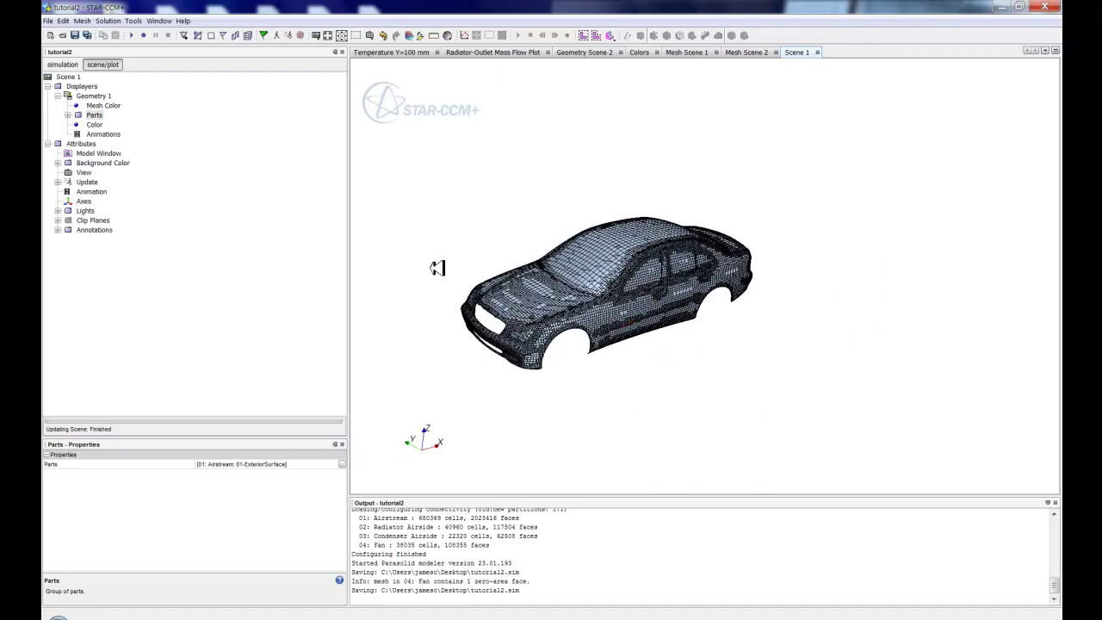
Step: Clear the geometry displayer's parts selection
click(303, 464)
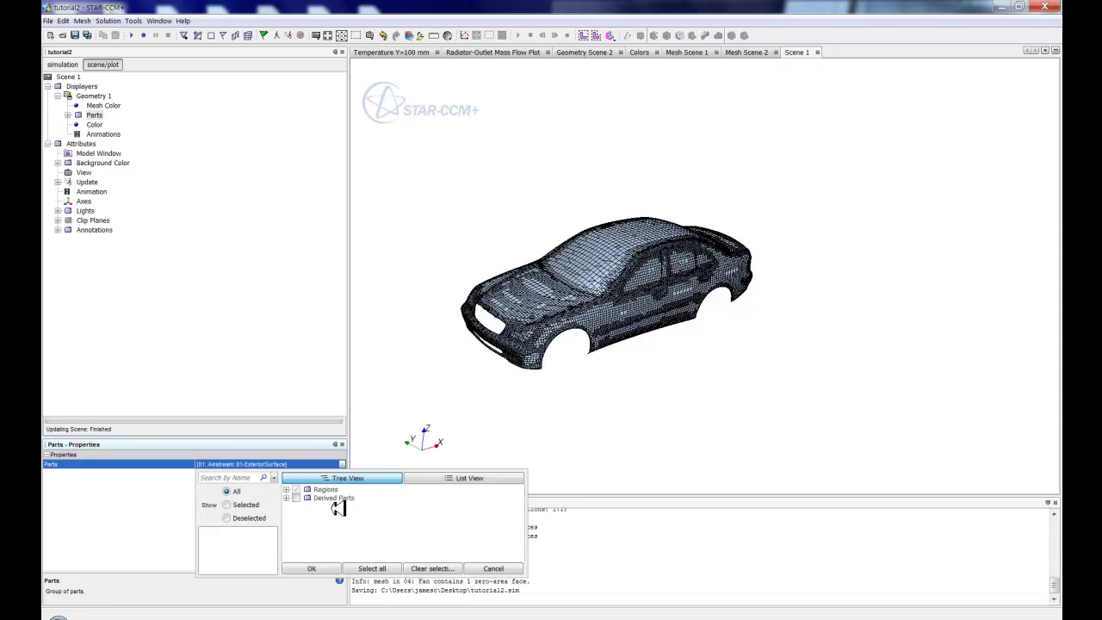
click(432, 568)
click(146, 548)
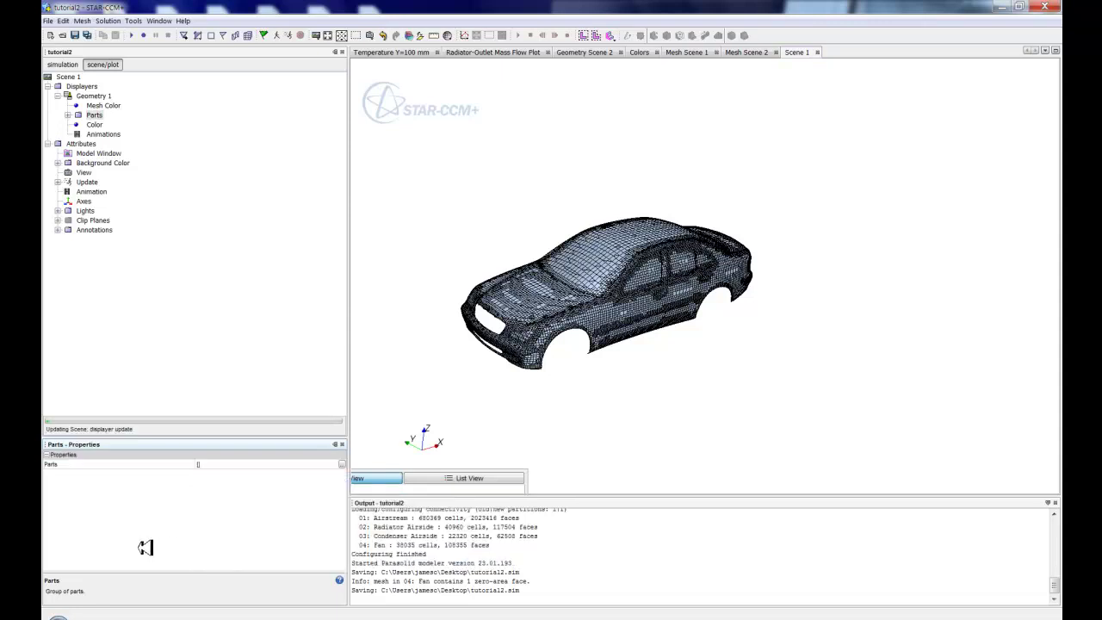
Step: Place the 01-ExteriorSurface boundary directly from the simulation's Airstream region into Scene 1 for its geometry displayer
click(62, 65)
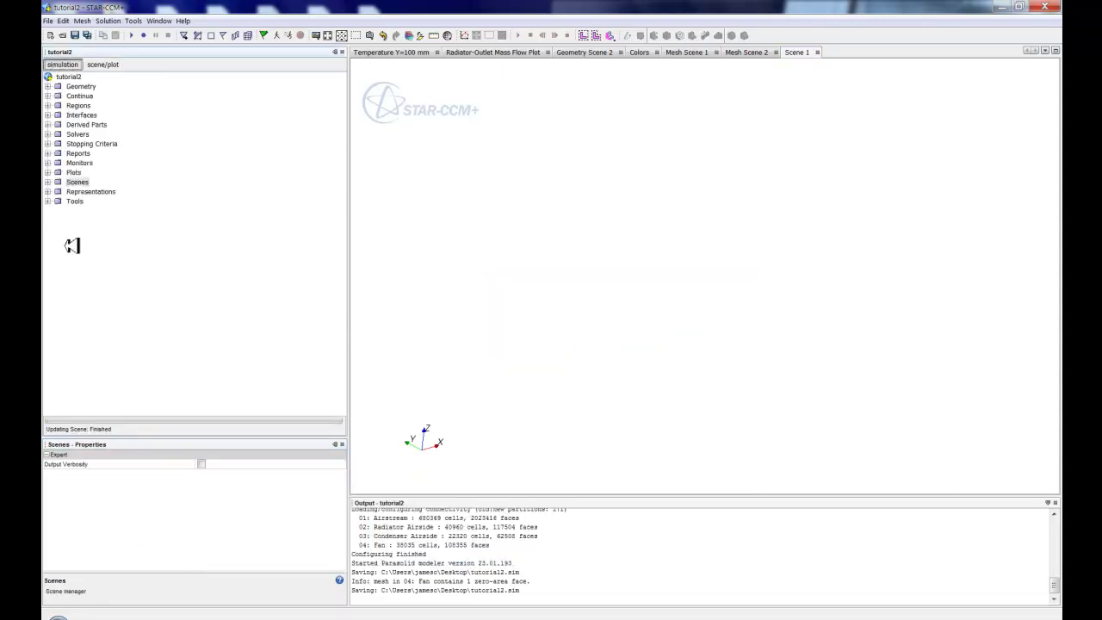
click(48, 105)
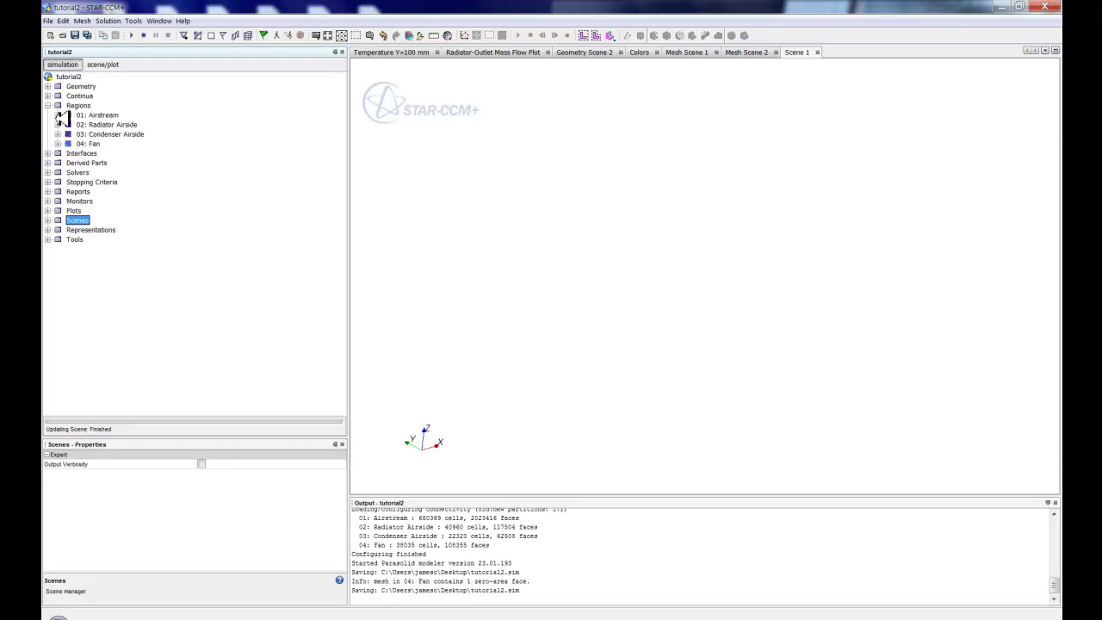
click(58, 115)
click(67, 124)
scroll(177, 135, down, 2)
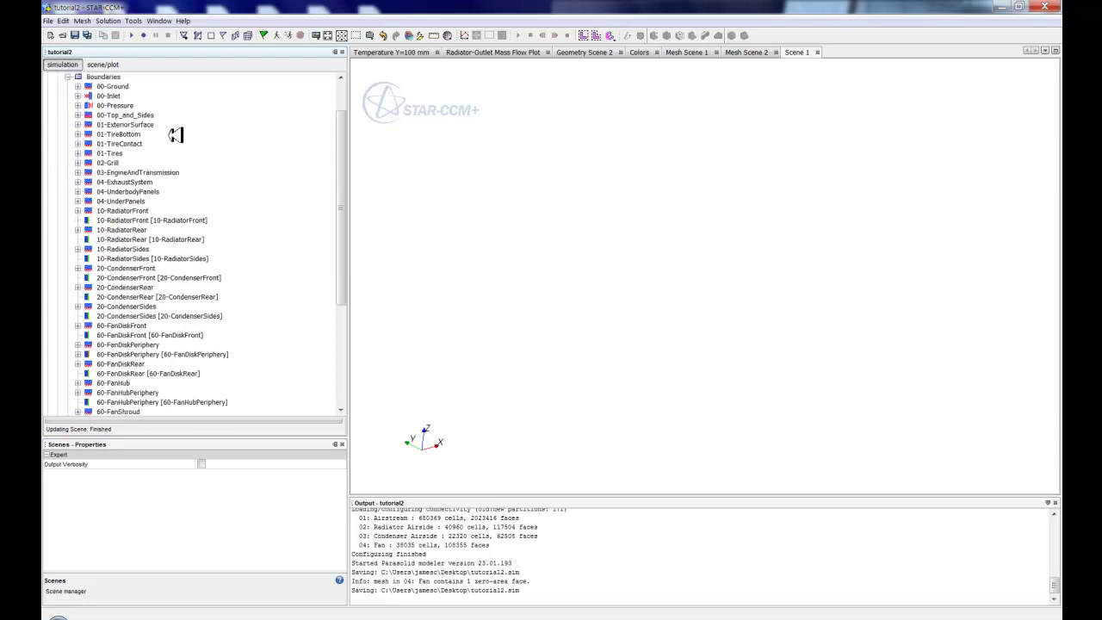
click(123, 125)
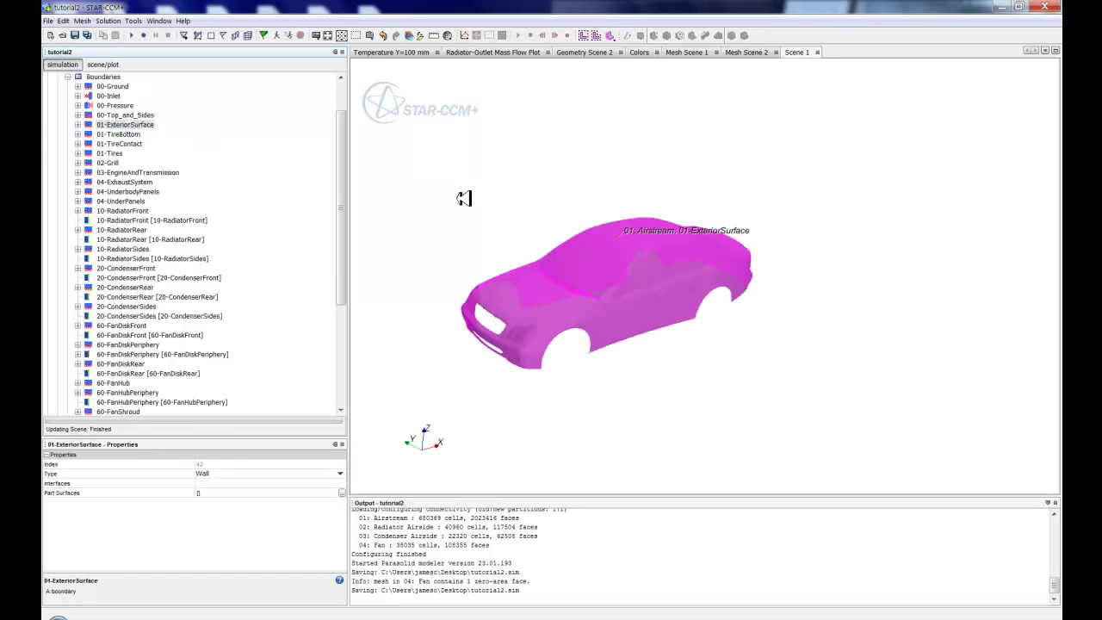
click(535, 213)
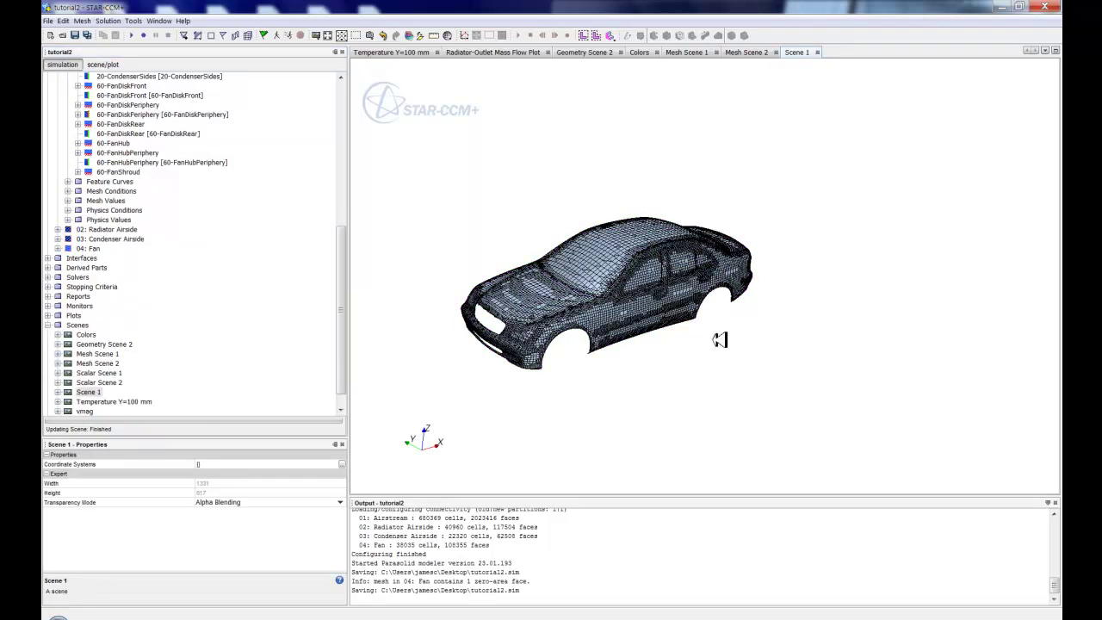
Step: Review the Colors scene with its velocity streamlines and return to Scene 1
scroll(342, 82, up, 10)
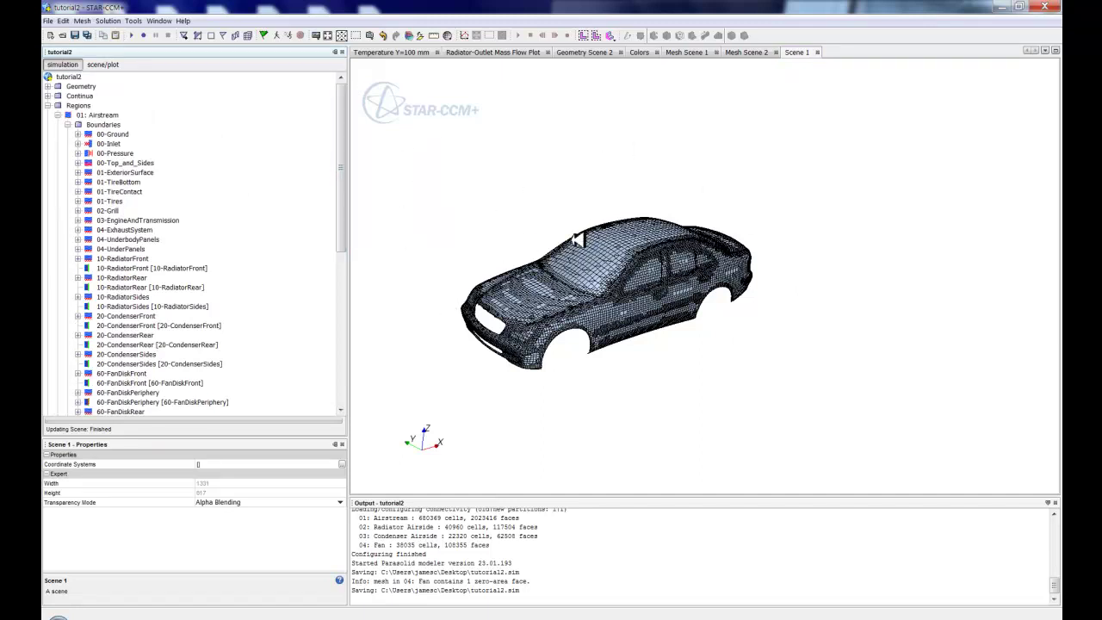
click(48, 105)
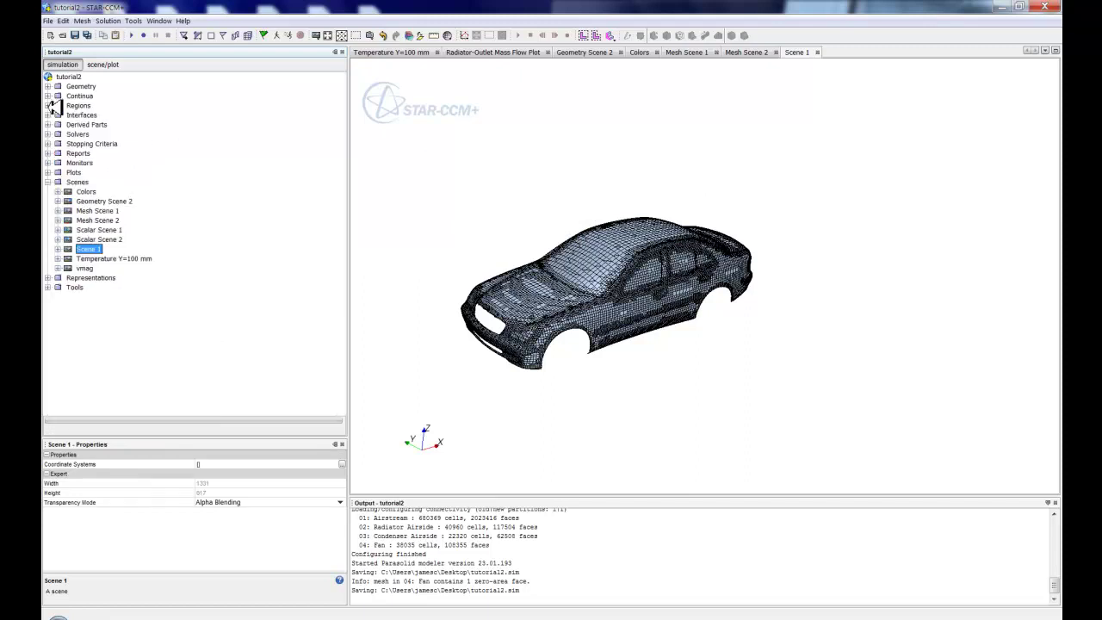
click(84, 190)
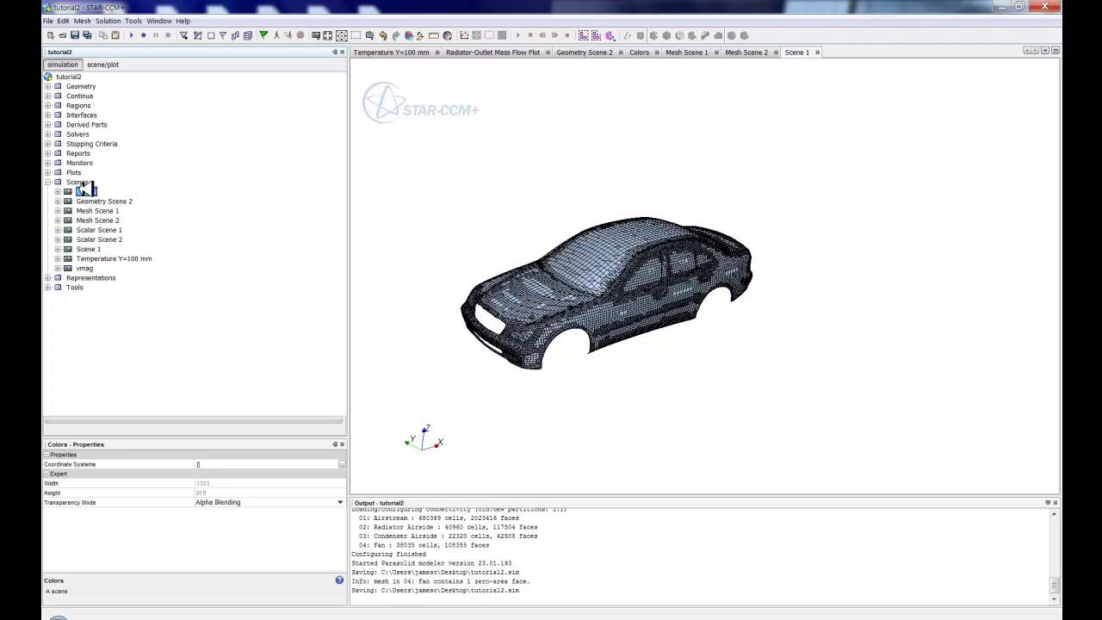
click(647, 52)
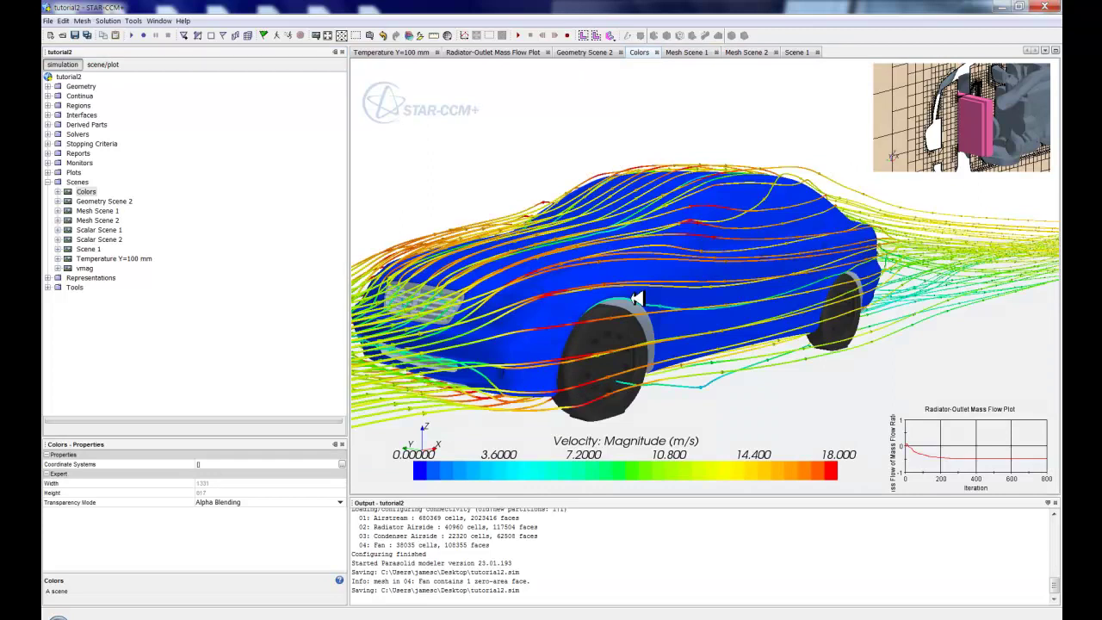
click(793, 50)
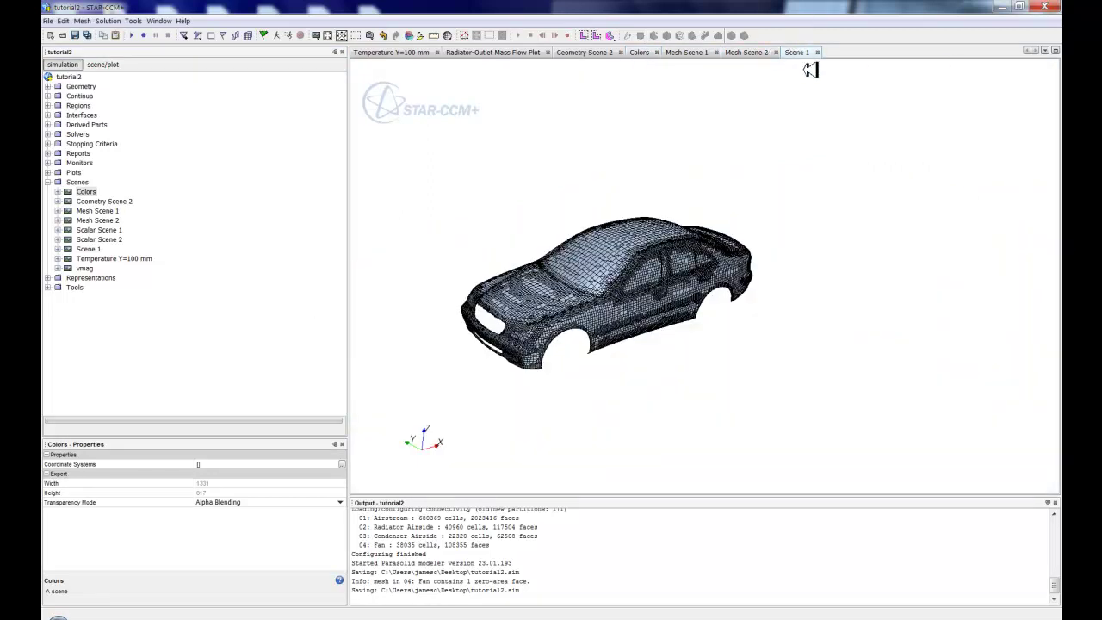
Step: List the displayers of the Colors scene in the simulation tree, with each displayer's contents collapsed
click(58, 191)
click(68, 200)
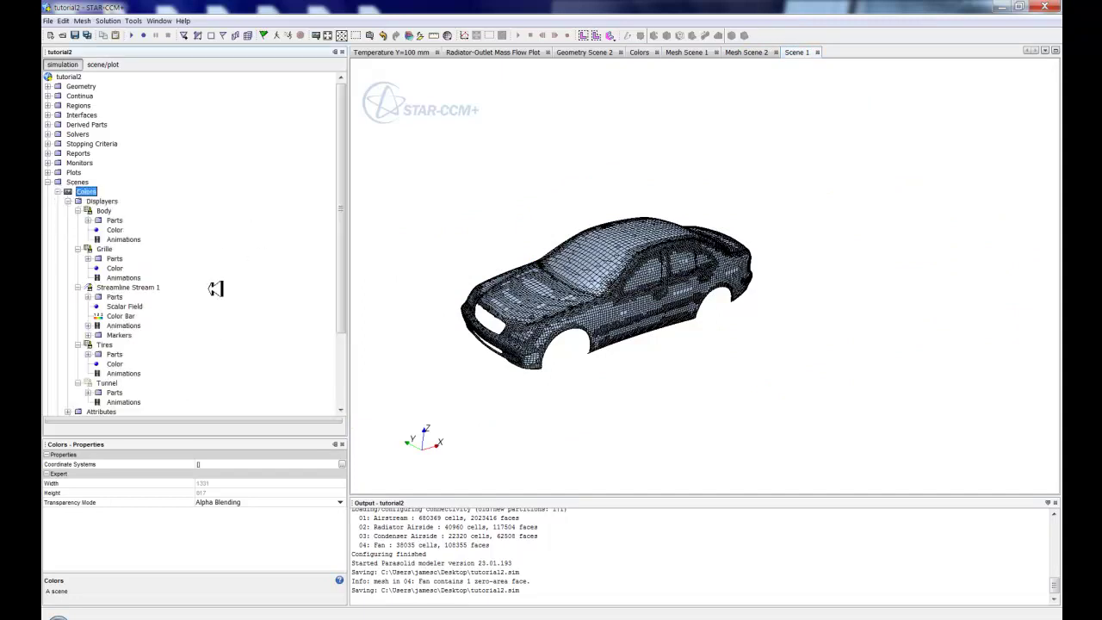
click(77, 210)
click(78, 220)
click(78, 230)
click(77, 239)
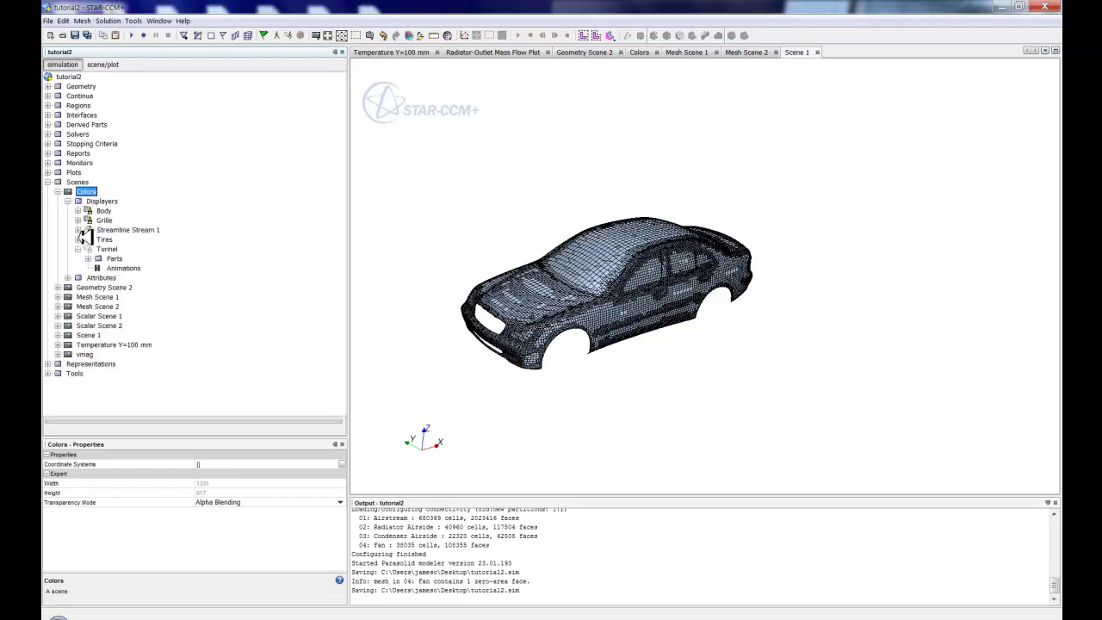
click(78, 249)
Step: Copy the Tunnel, Tires, Grille and Body displayers of the Colors scene together
click(105, 248)
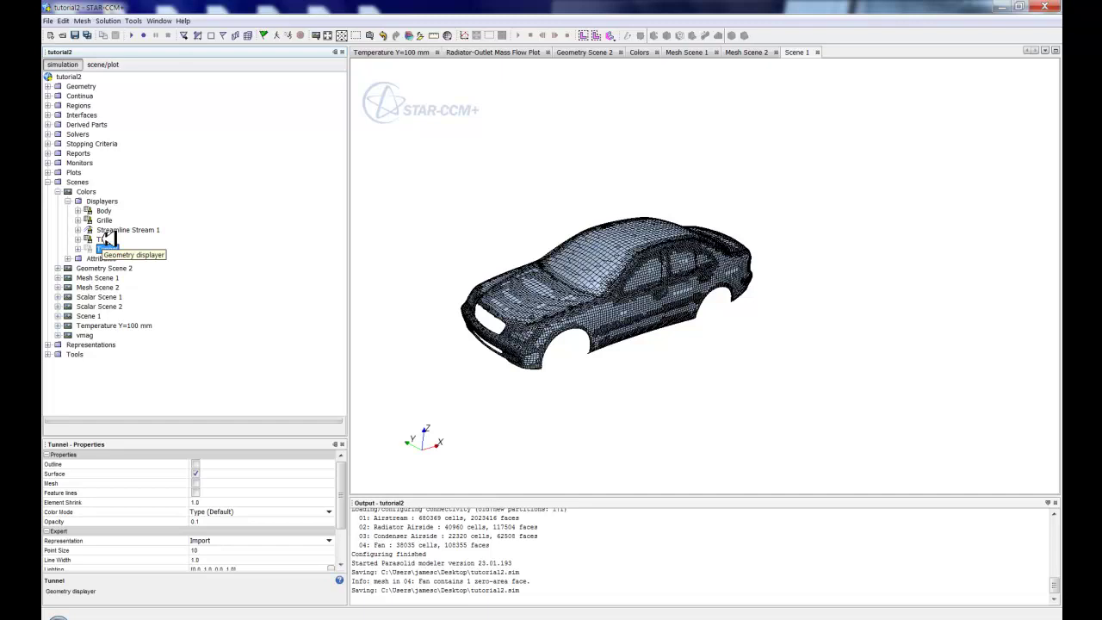
ctrl+click(107, 238)
ctrl+click(103, 220)
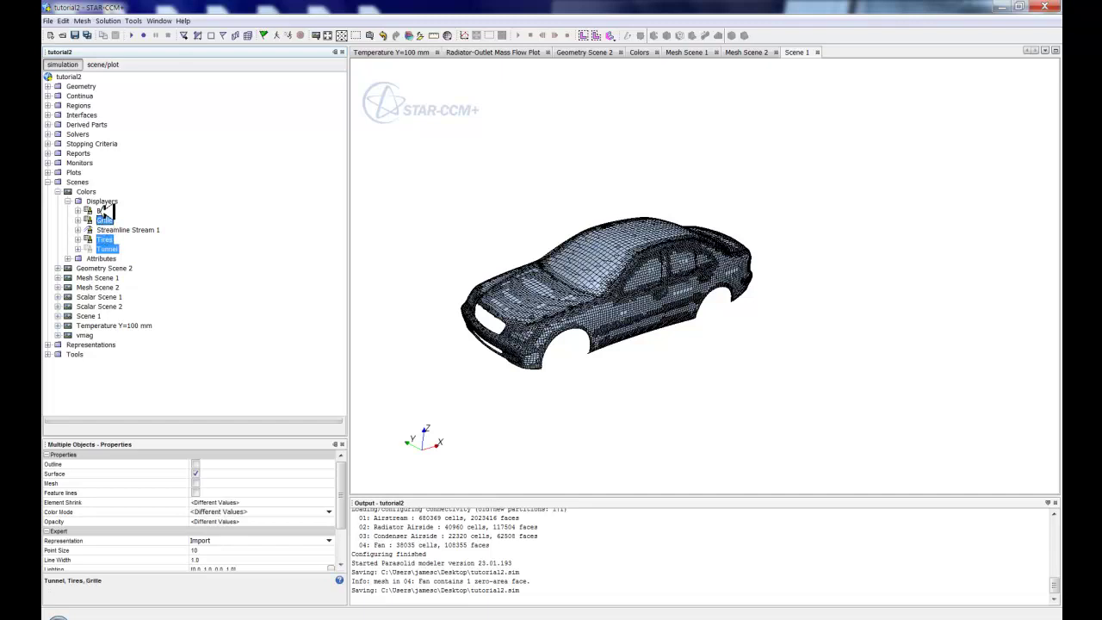
ctrl+click(101, 211)
right_click(104, 211)
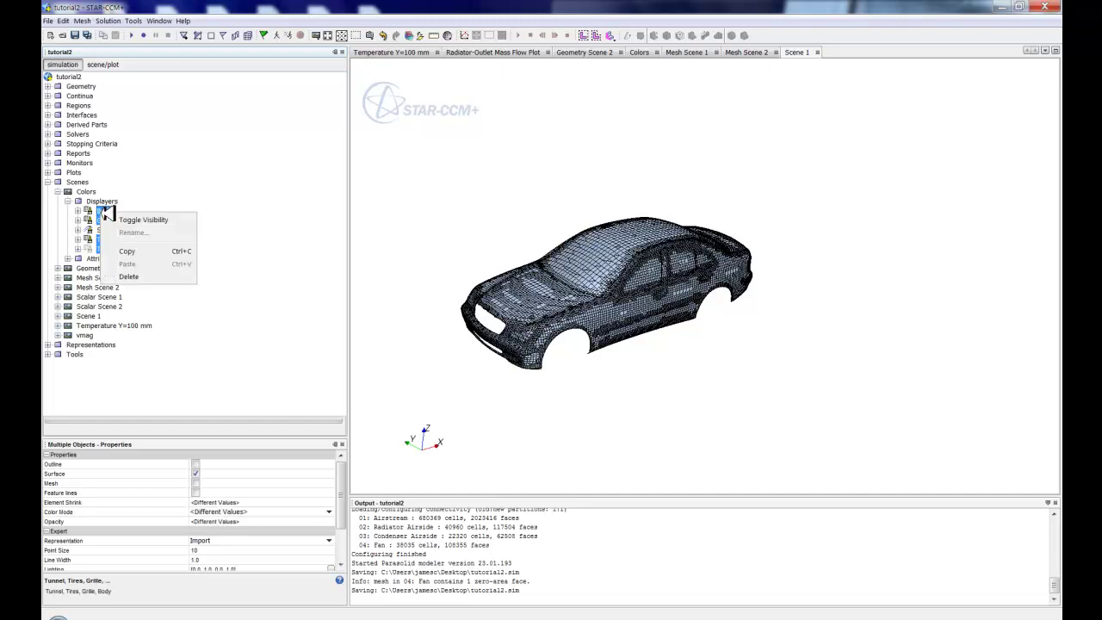
click(131, 248)
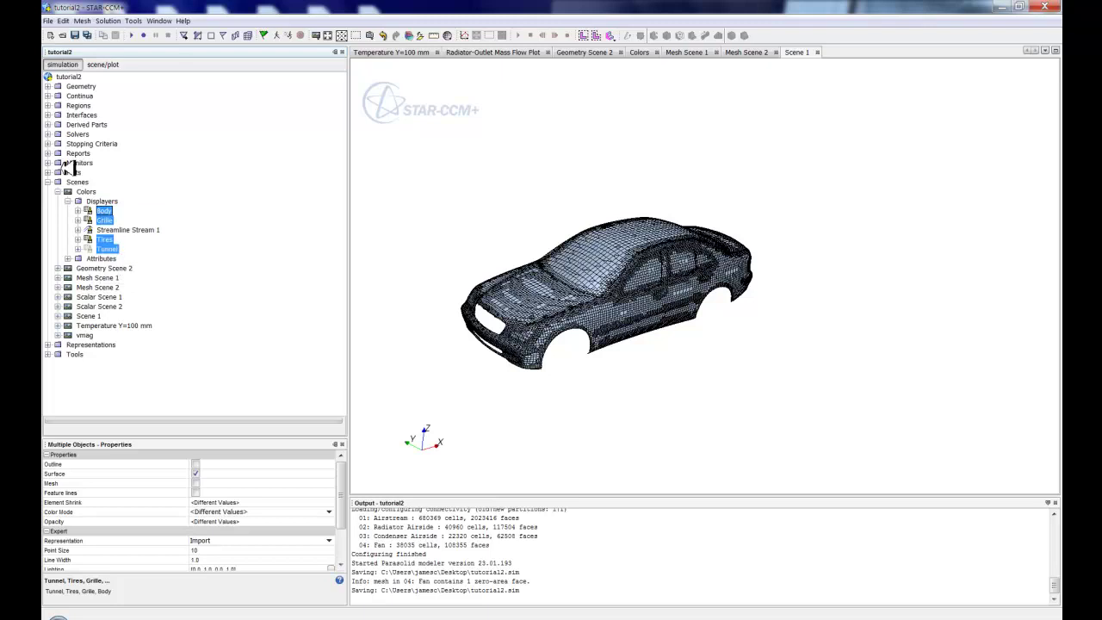
Step: Compare the dedicated scene tree with the full simulation tree, viewing the displayers of Scene 1 and Mesh Scene 2
click(103, 64)
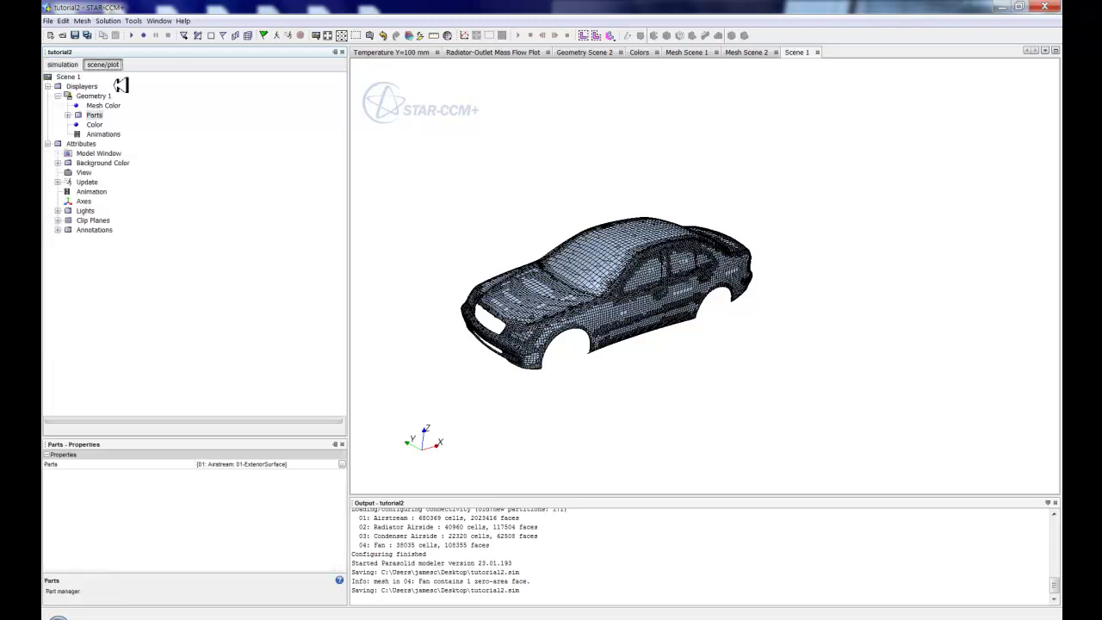
click(62, 65)
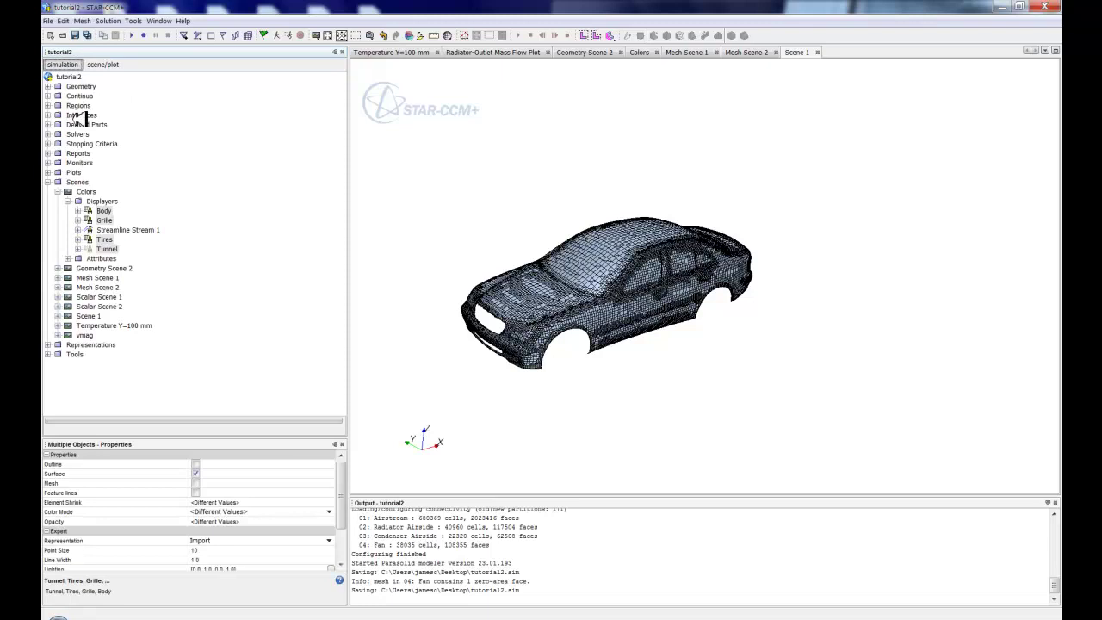
click(57, 316)
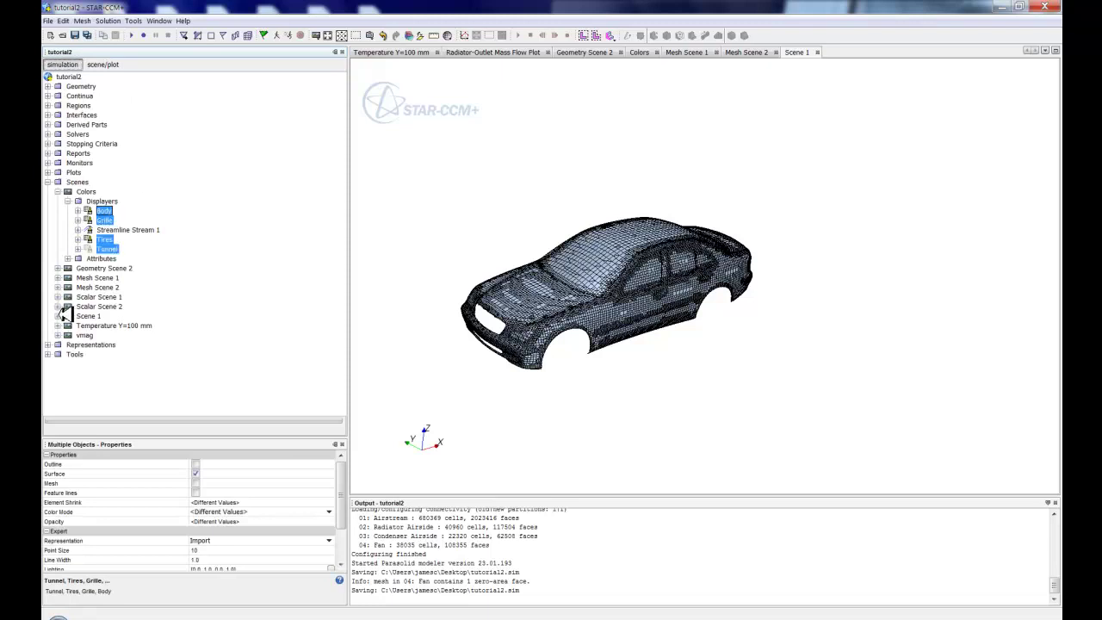
click(57, 316)
click(100, 66)
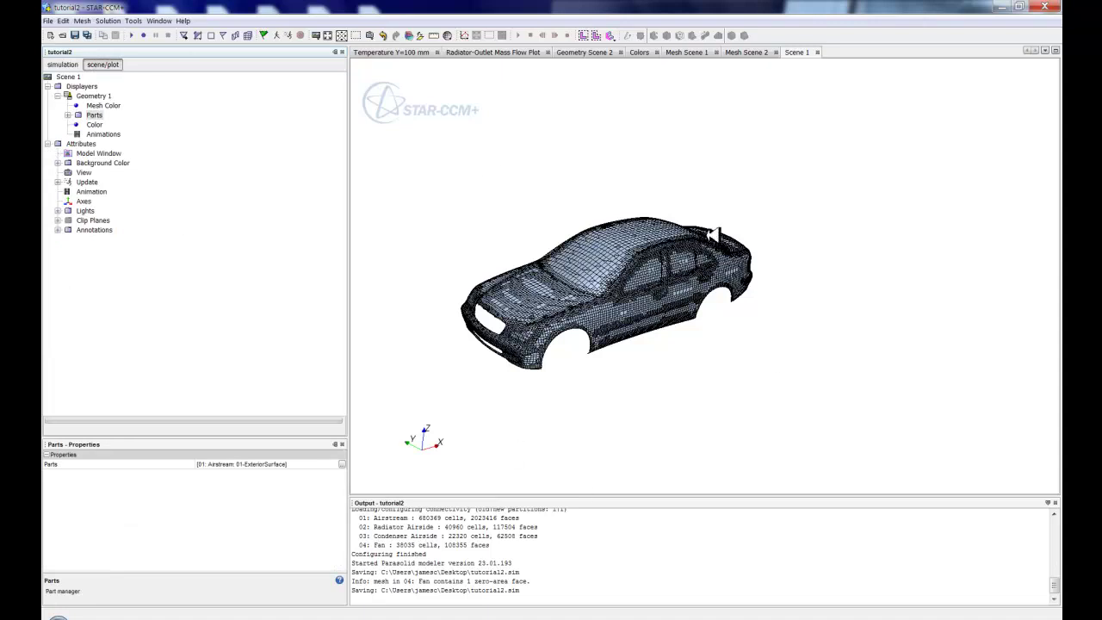
click(763, 51)
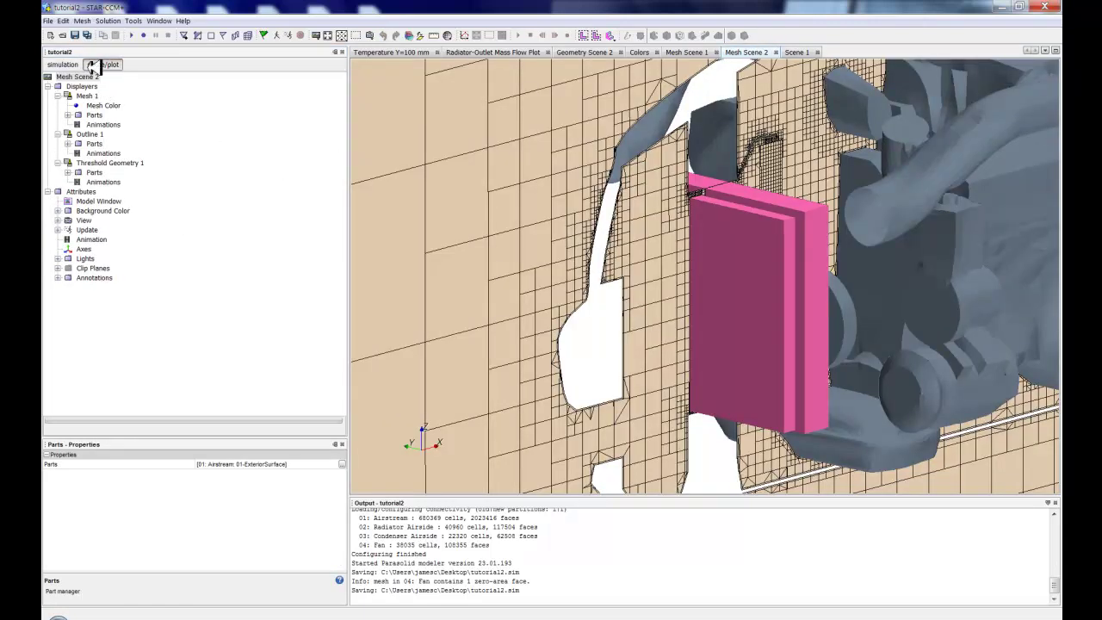
click(800, 52)
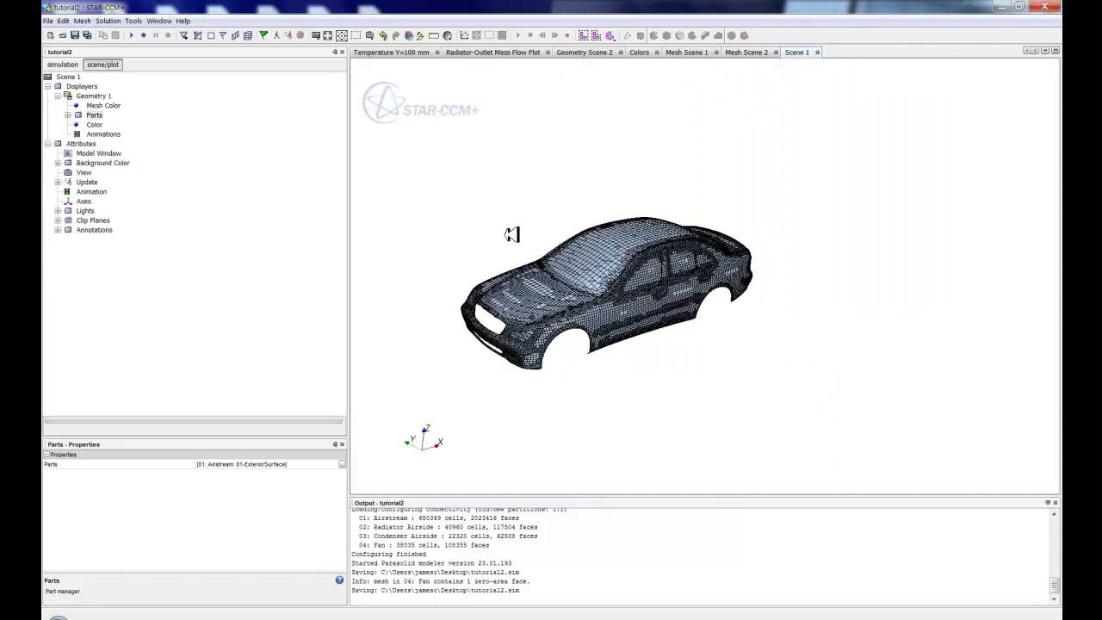
Step: Paste the copied Body, Grille, Tires and Tunnel displayers into Scene 1
right_click(89, 86)
key(Escape)
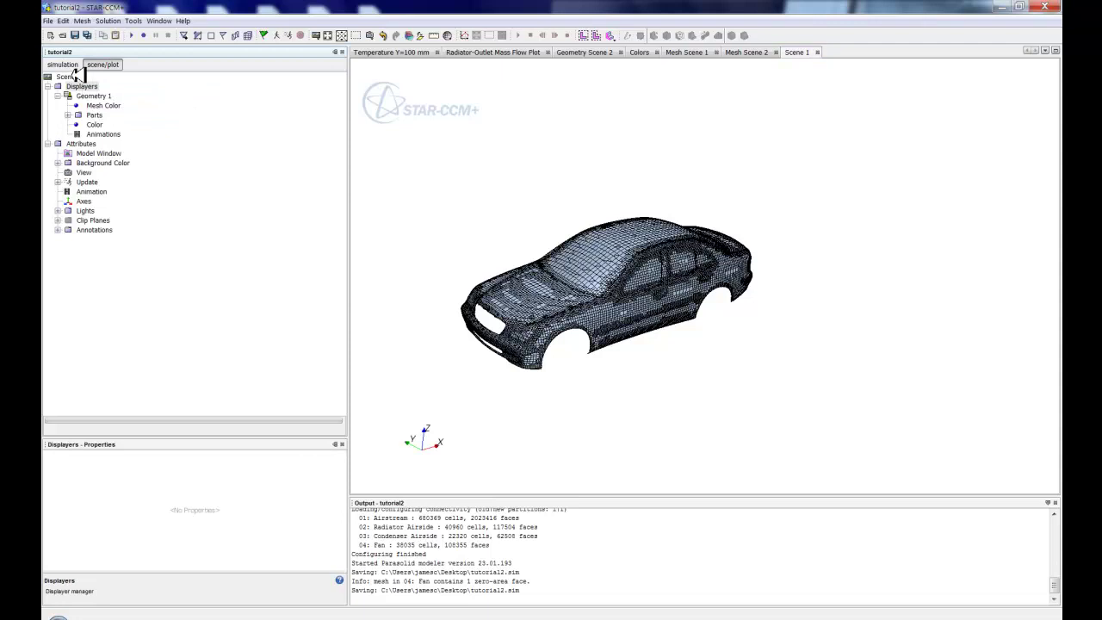
right_click(75, 76)
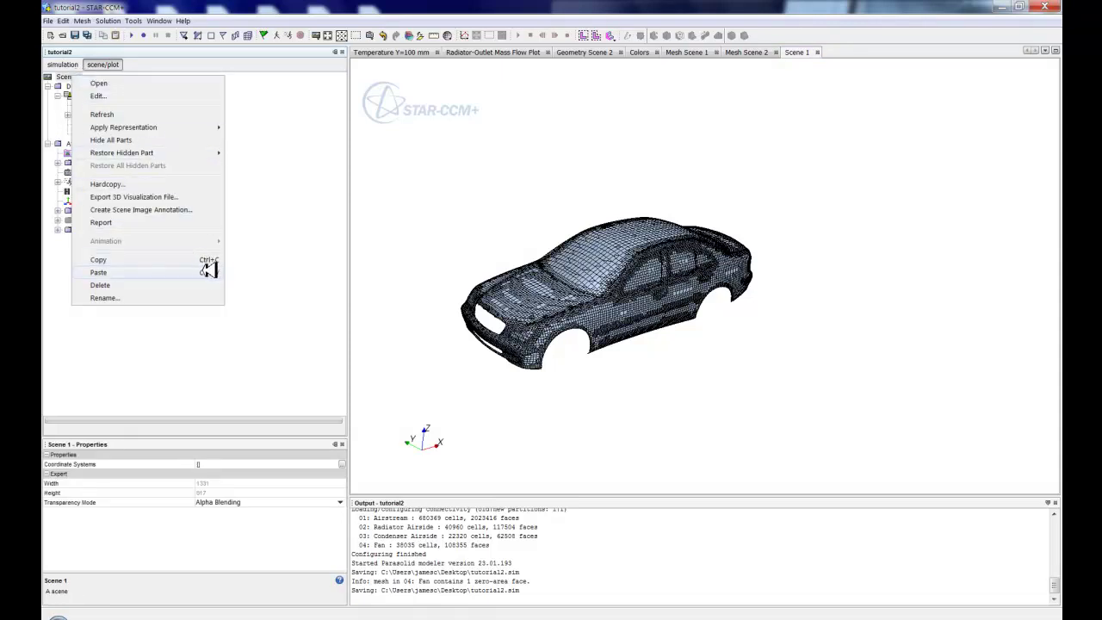
key(Escape)
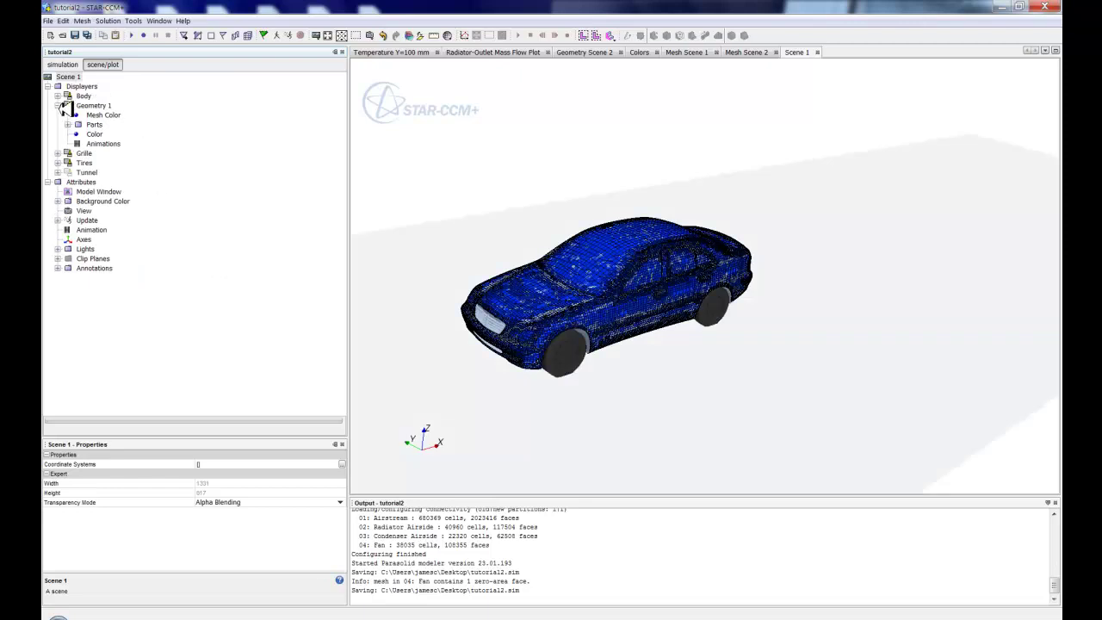
Step: Delete the Geometry 1 displayer from Scene 1 and confirm the deletion
click(57, 105)
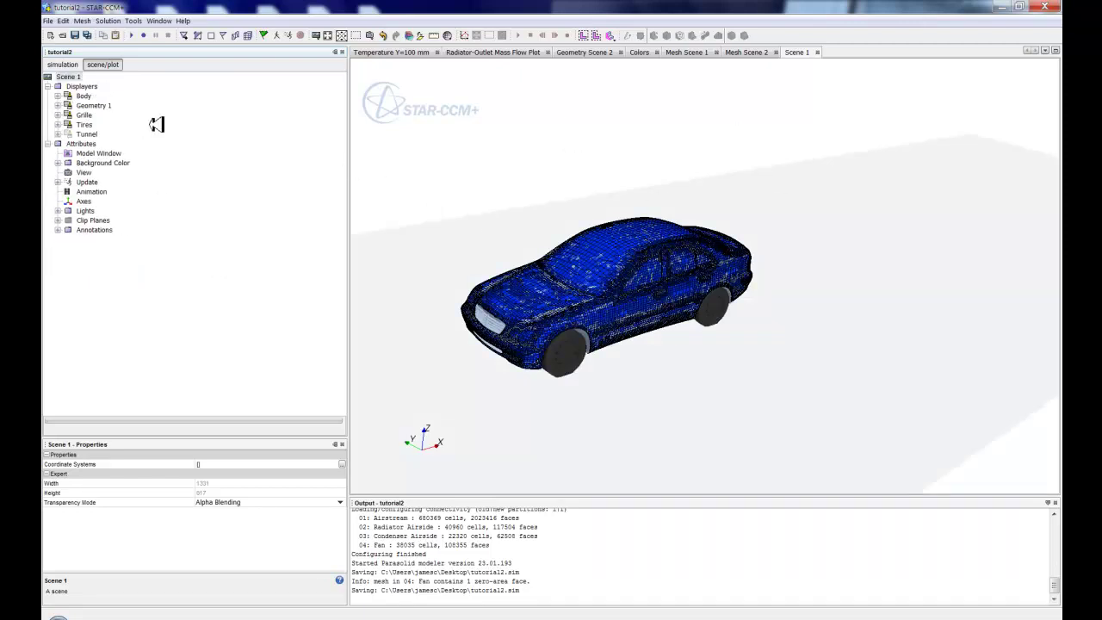
click(101, 105)
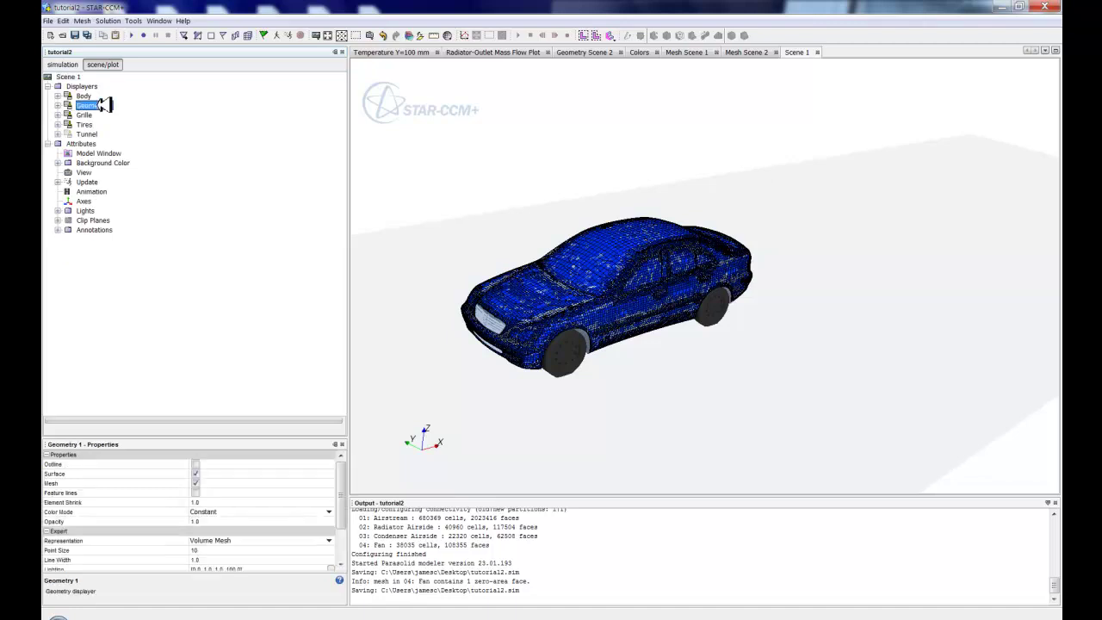
right_click(105, 105)
click(146, 168)
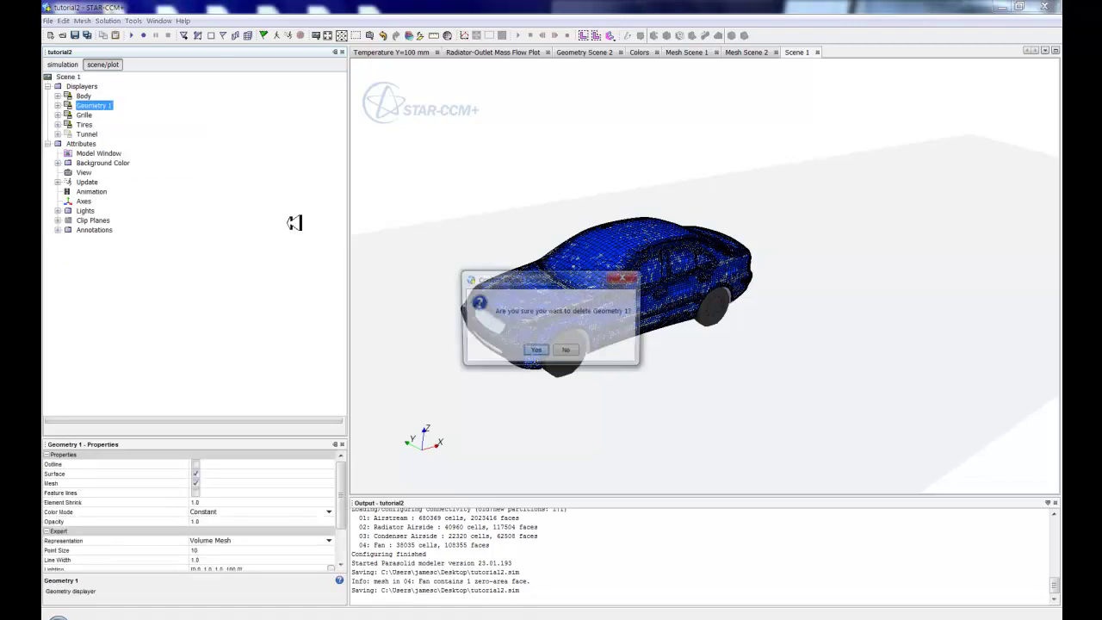
click(537, 351)
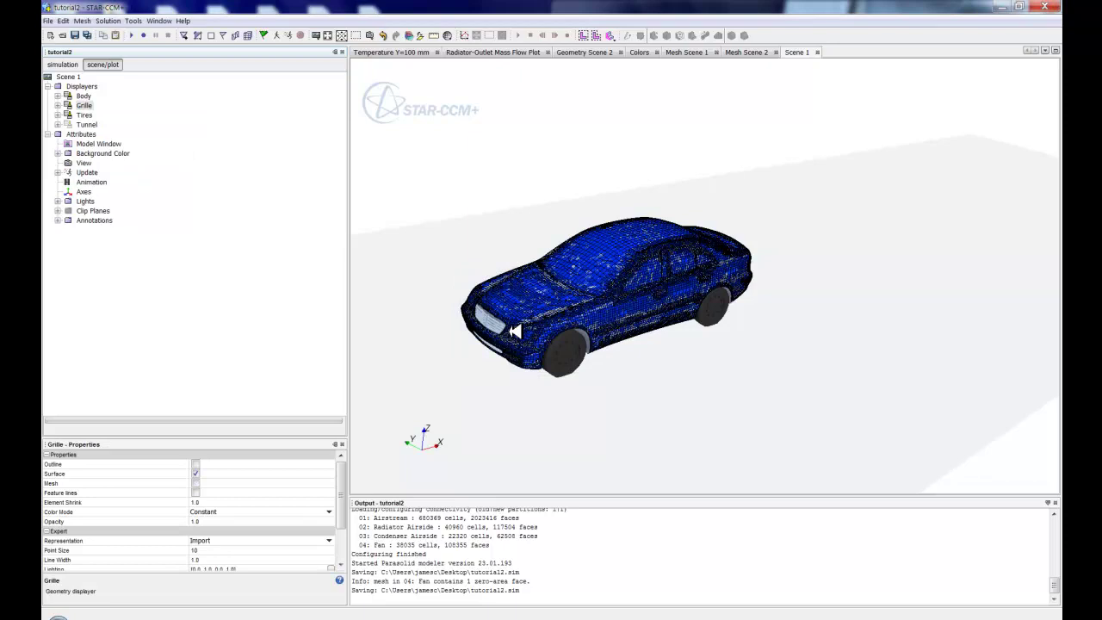
Step: Inspect the car in Scene 1 from a closer, lower front-side angle
click(99, 144)
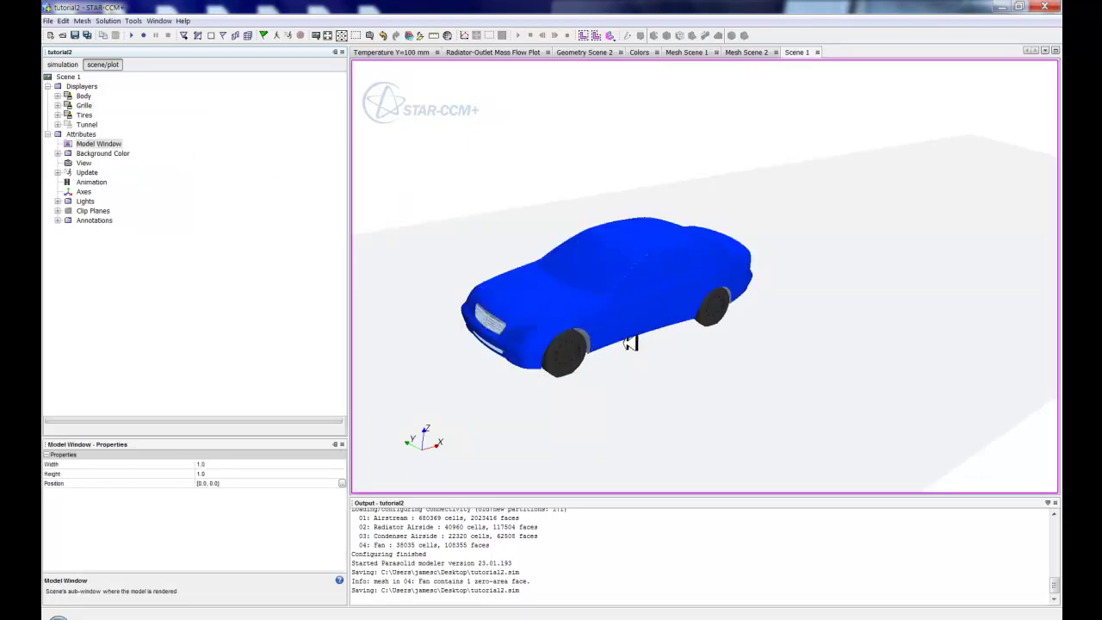
drag(641, 340, 513, 335)
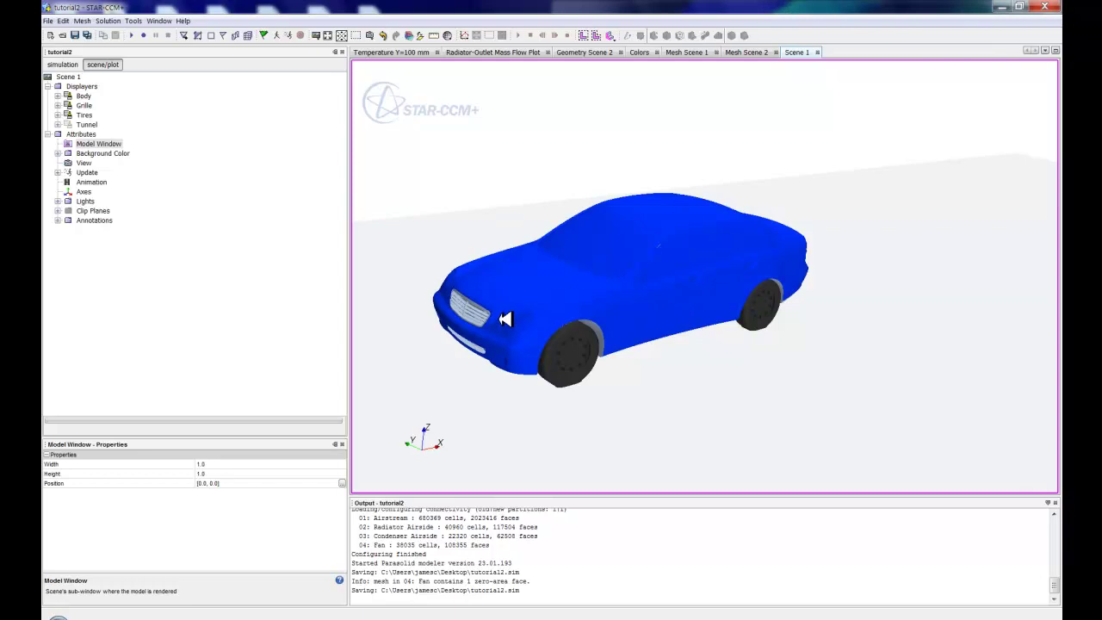
drag(622, 379, 725, 377)
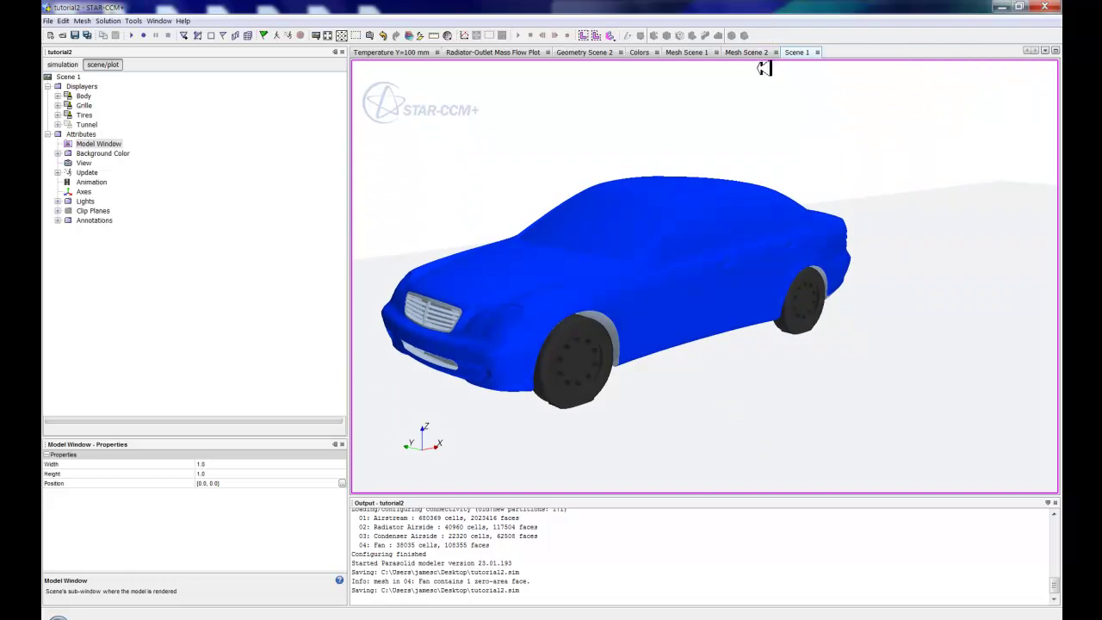
Step: Examine the volume mesh around the car in Mesh Scene 1 and around the engine bay in Mesh Scene 2
click(684, 52)
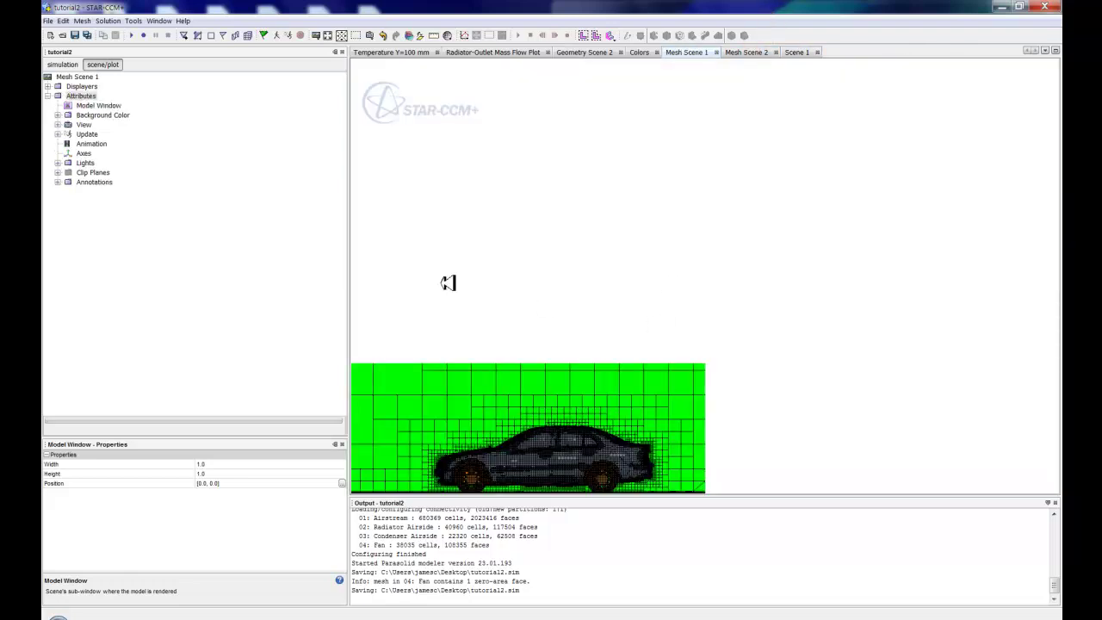
drag(524, 452, 543, 405)
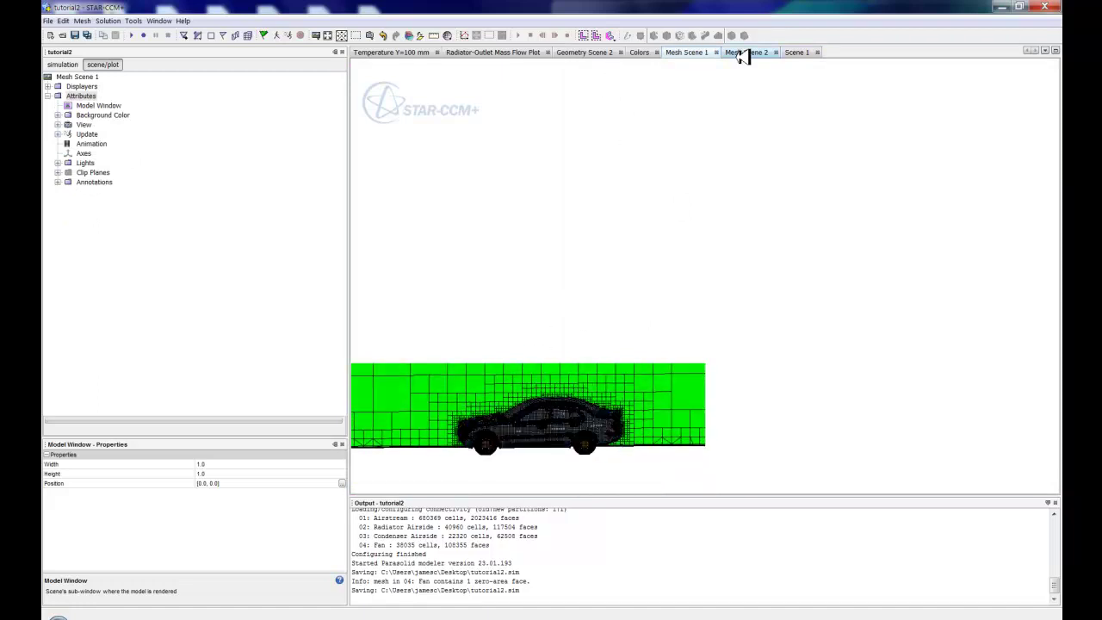
click(740, 53)
drag(697, 393, 616, 362)
scroll(733, 335, down, 3)
scroll(687, 379, up, 3)
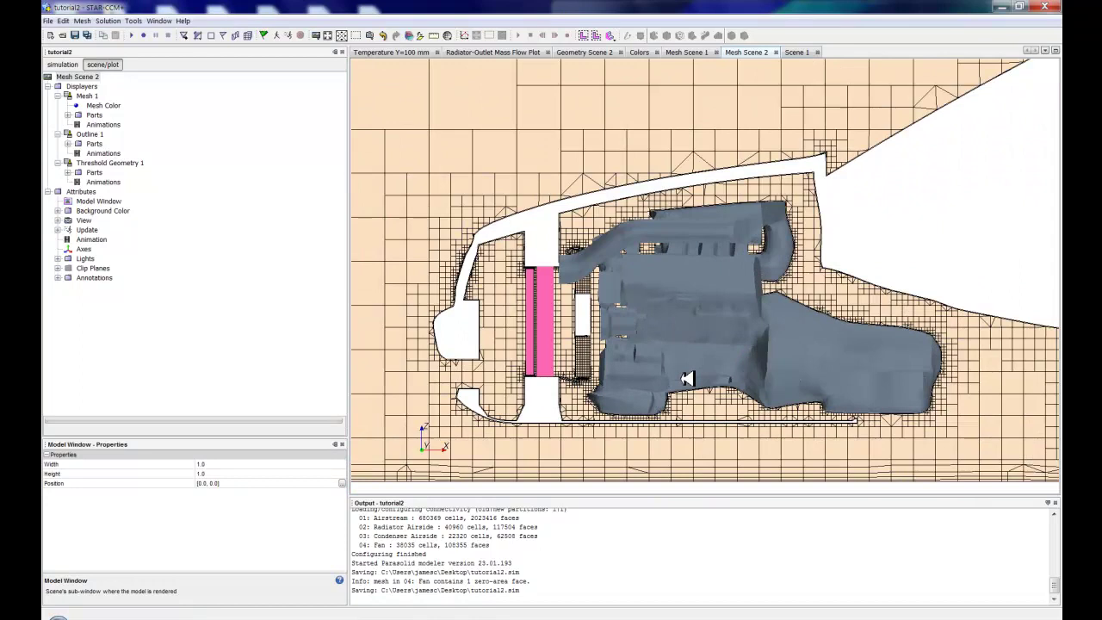
scroll(684, 379, up, 3)
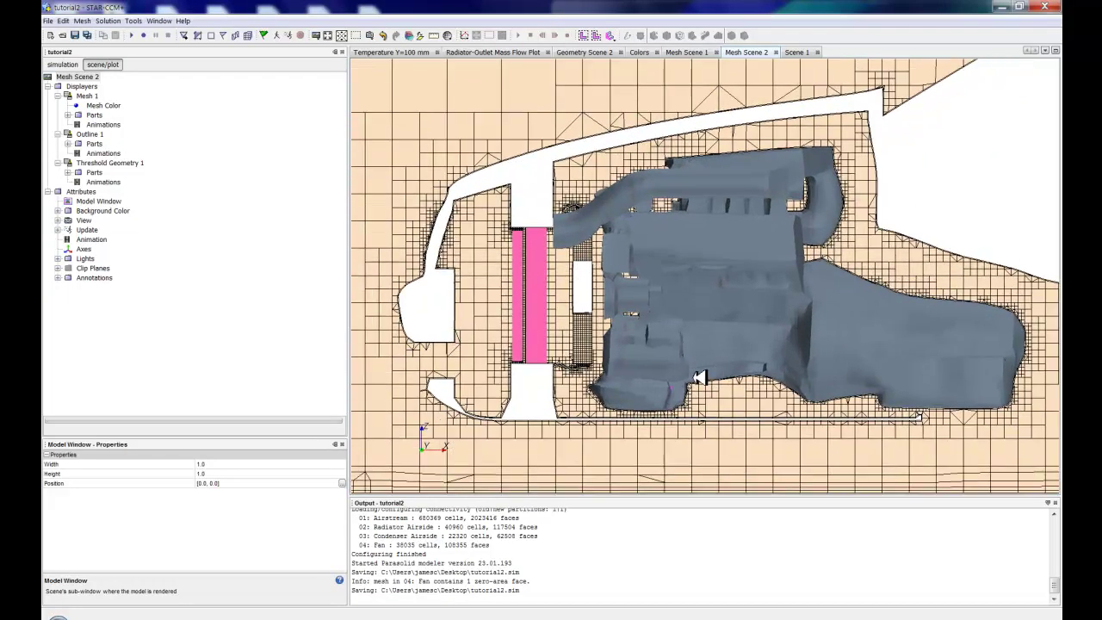
Step: Locate the plane section of Mesh Scene 2 among the derived parts and review the operations available for that scene
click(69, 63)
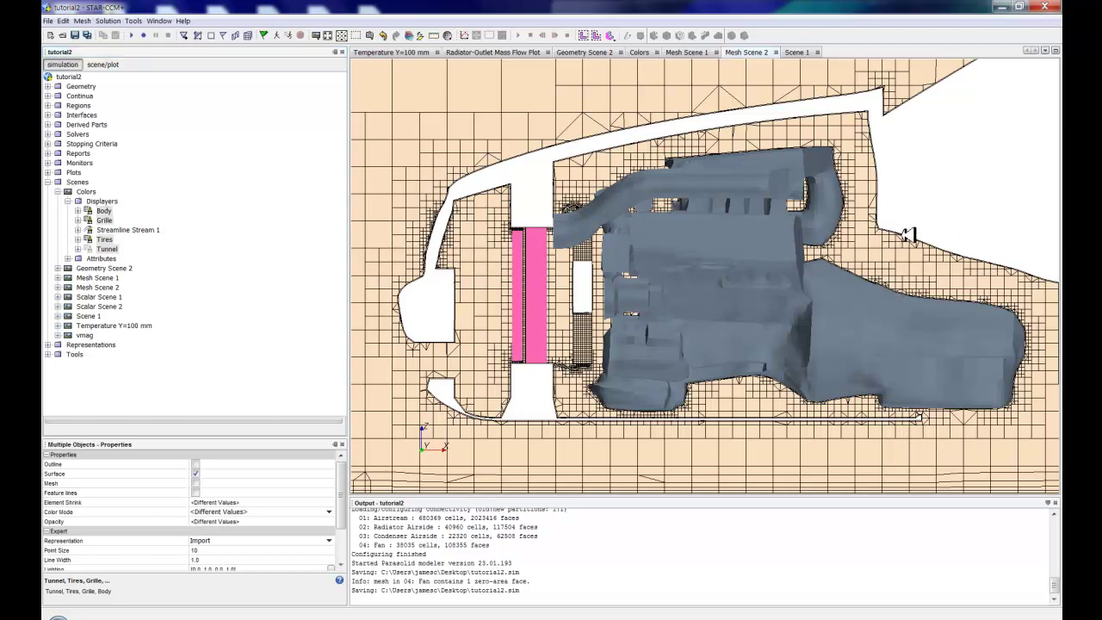
right_click(905, 234)
click(935, 195)
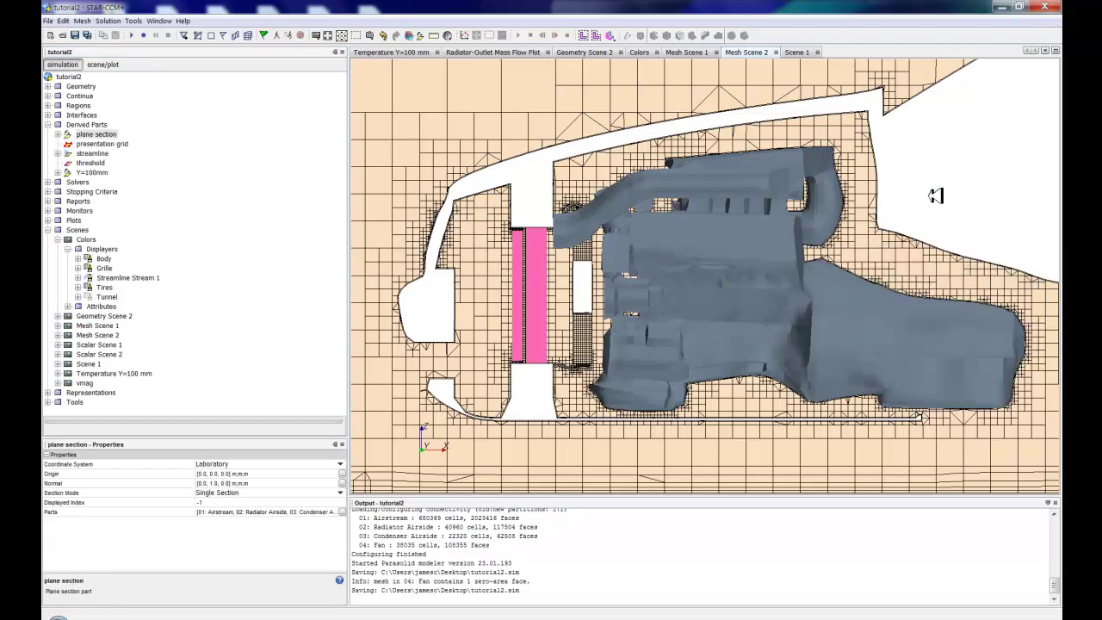
right_click(935, 196)
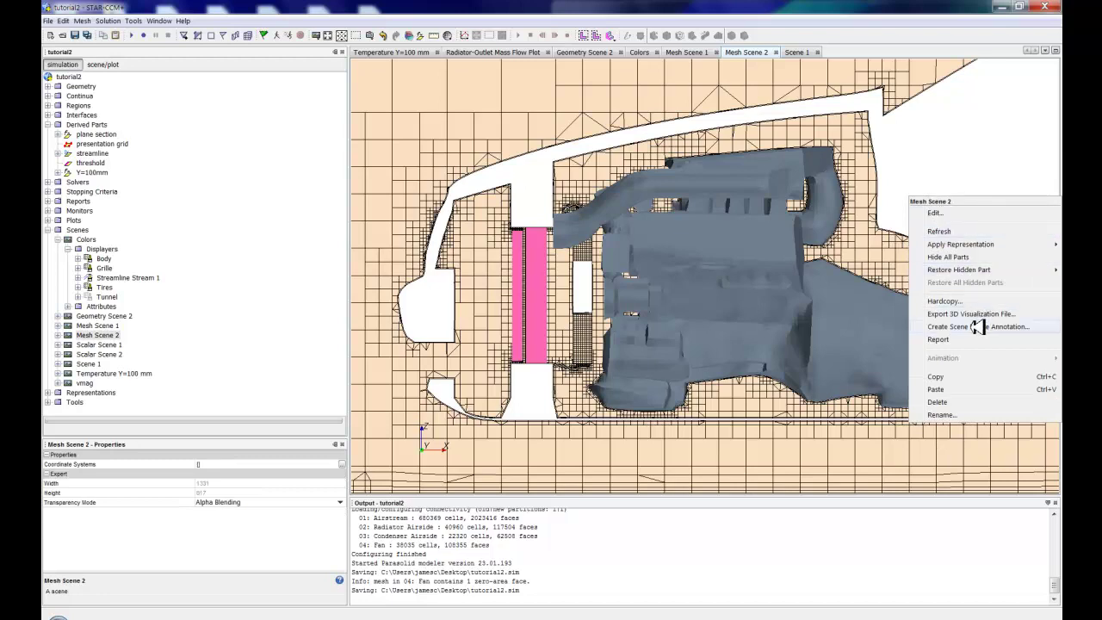
click(940, 160)
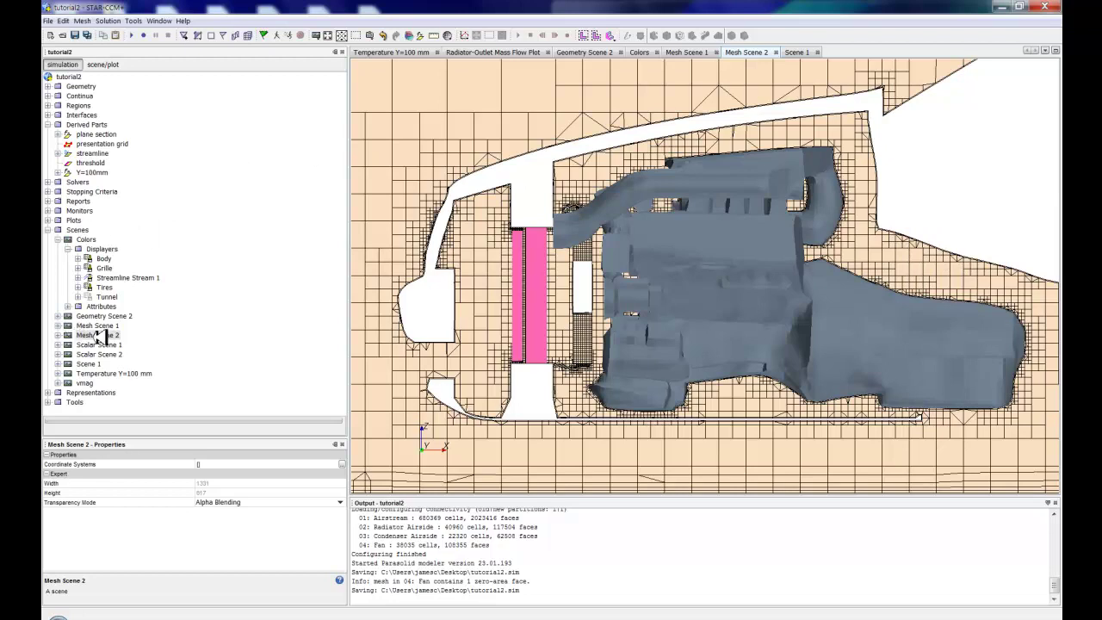
Step: Insert Mesh Scene 2 into Scene 1 as an image annotation and place it in the scene's lower-right corner
click(792, 52)
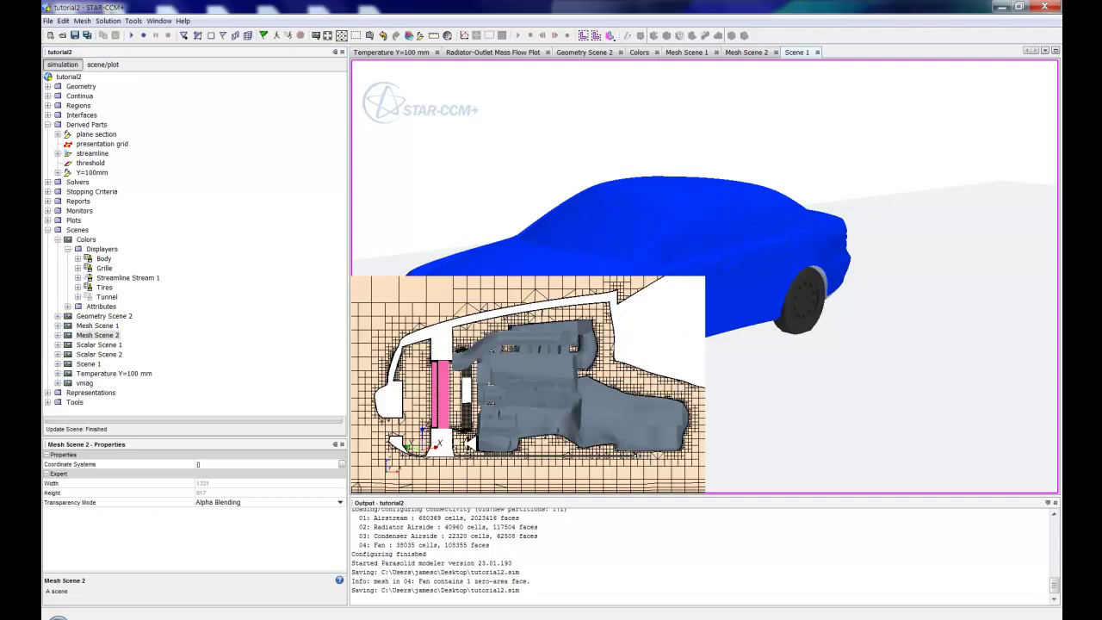
drag(654, 285, 836, 374)
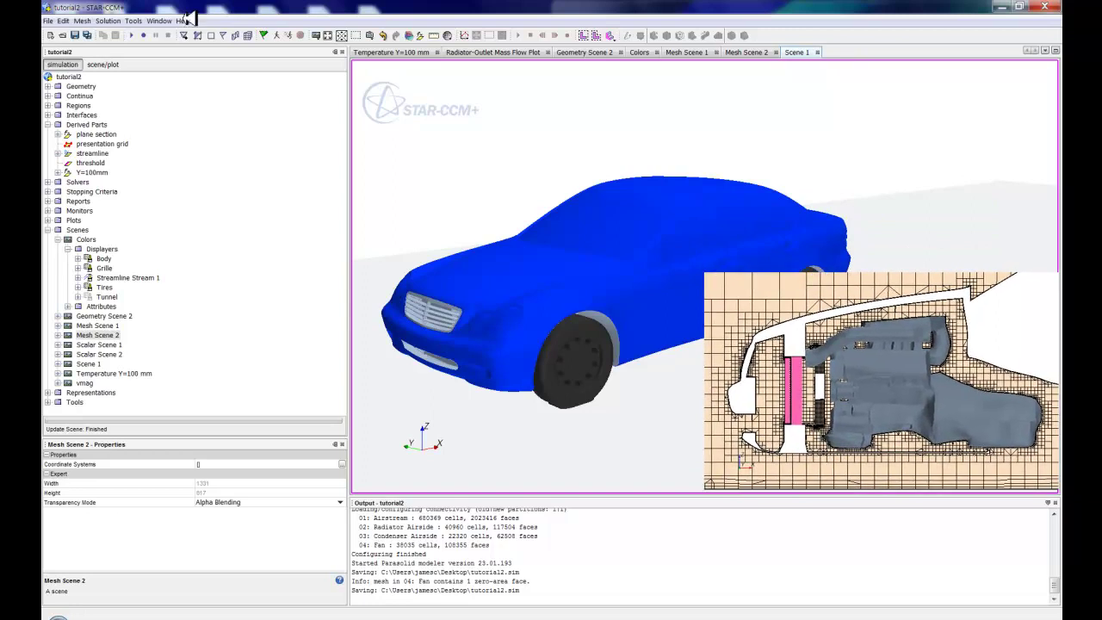
Step: Set the location of the Mesh Scene 2 image annotation to Background so it lies behind the car
click(110, 60)
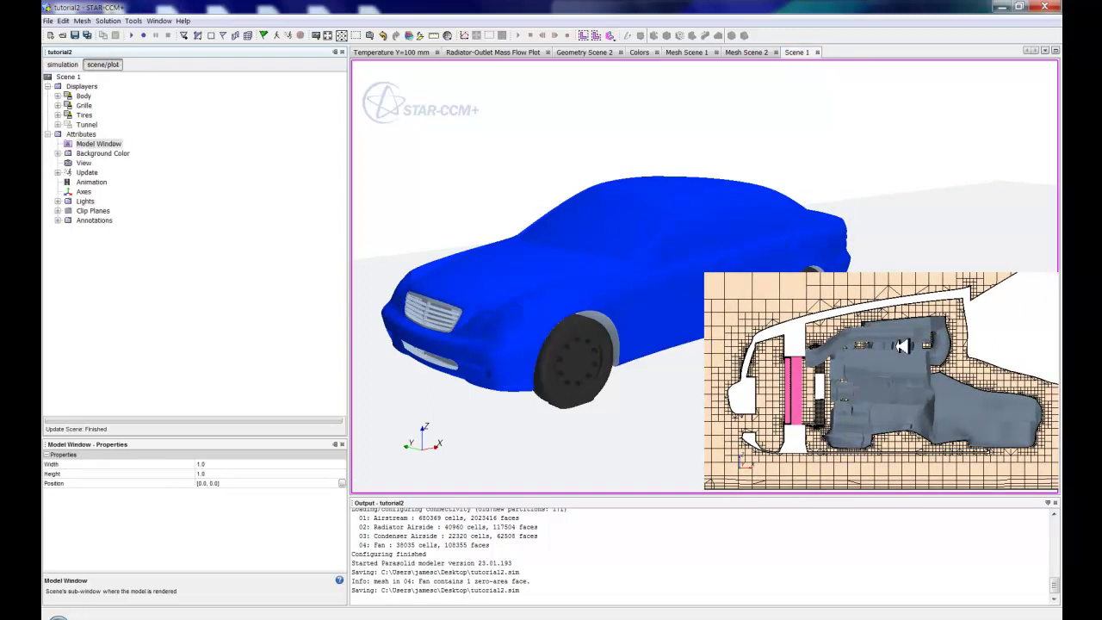
click(57, 220)
click(91, 239)
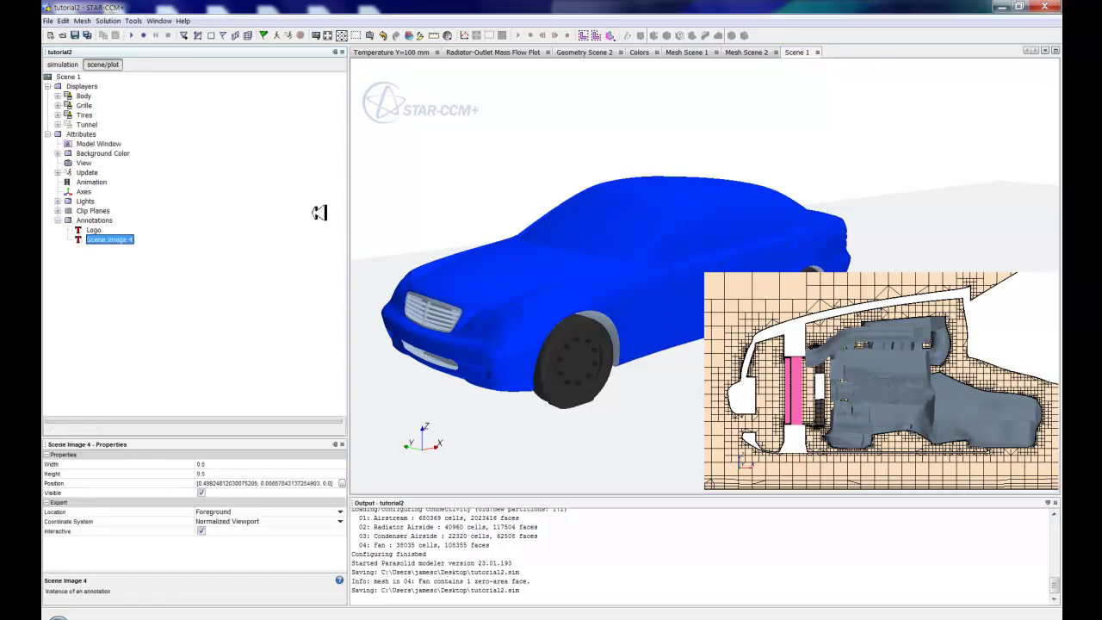
drag(460, 277, 477, 184)
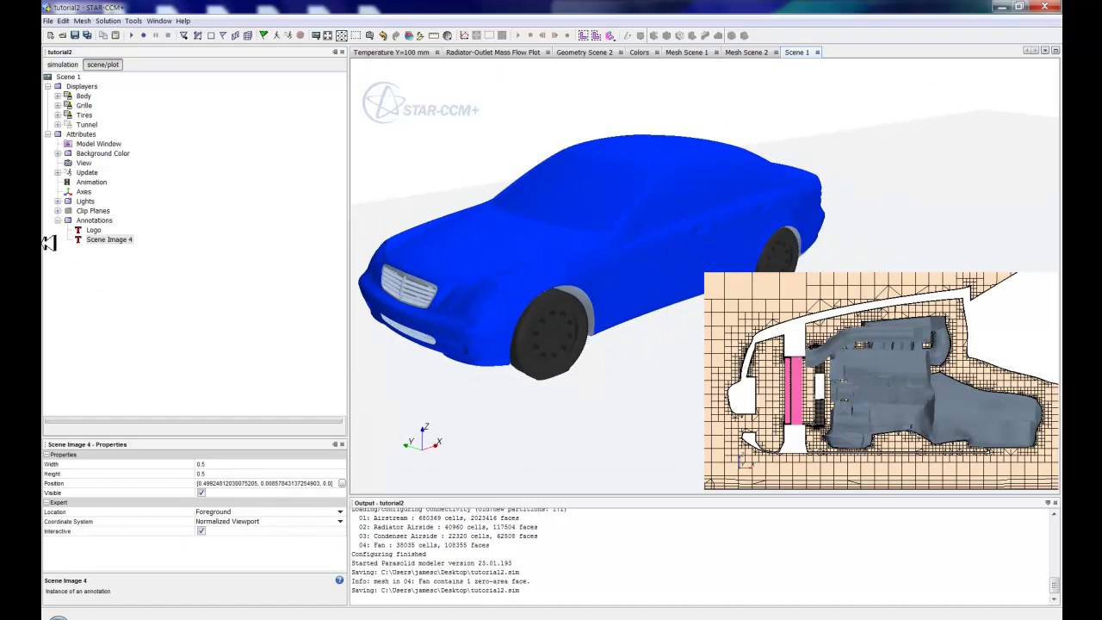
click(97, 239)
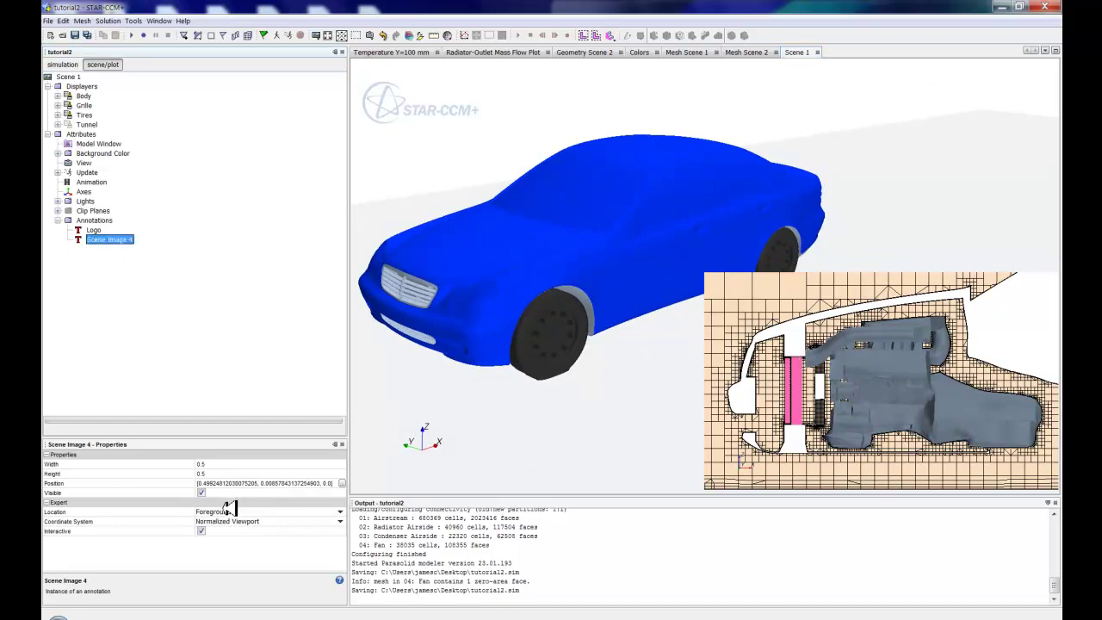
click(229, 511)
click(221, 521)
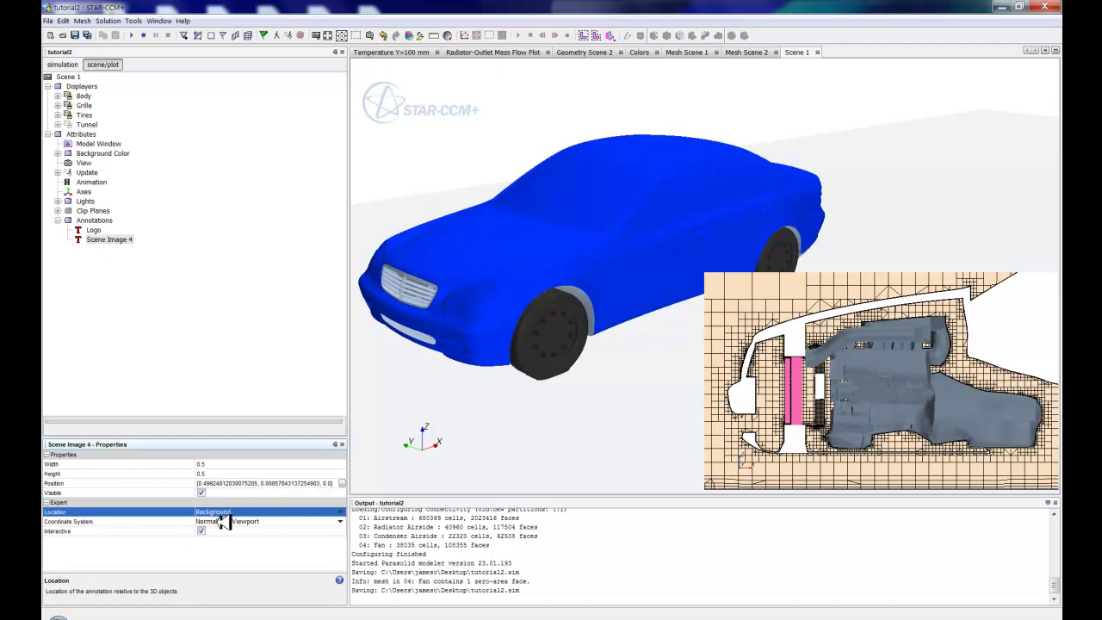
drag(523, 196, 632, 250)
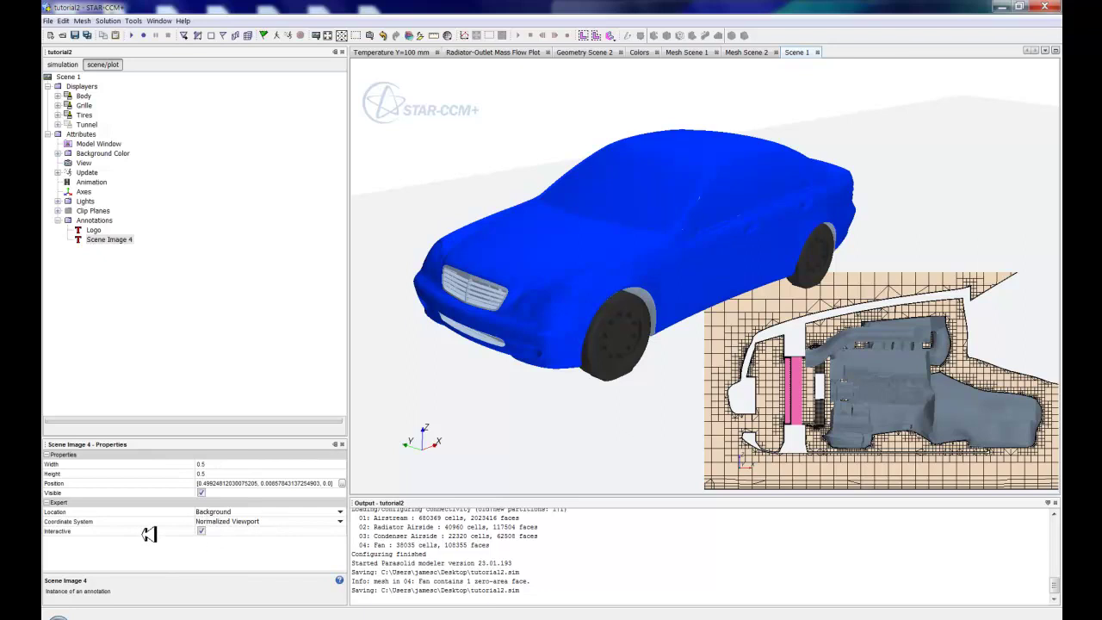
drag(493, 364, 493, 358)
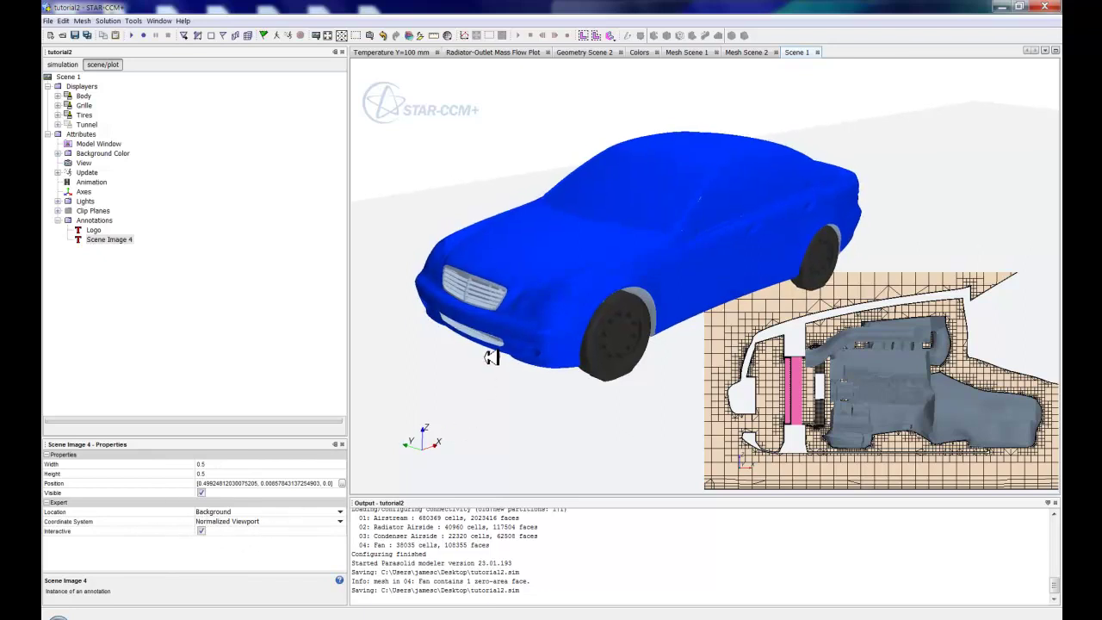
Step: Move the mesh image annotation slightly further into the scene's lower-right corner and disable its Interactive property
click(234, 532)
drag(898, 421, 996, 358)
click(202, 530)
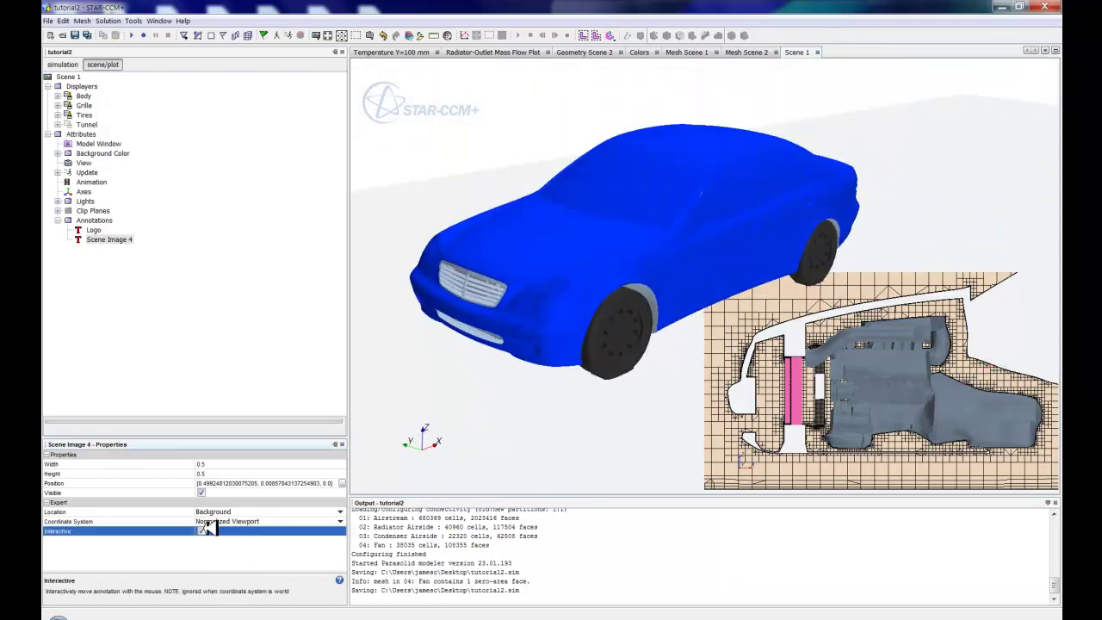
mouse_move(905, 389)
mouse_down()
mouse_move(889, 414)
mouse_move(903, 391)
mouse_move(916, 400)
mouse_up()
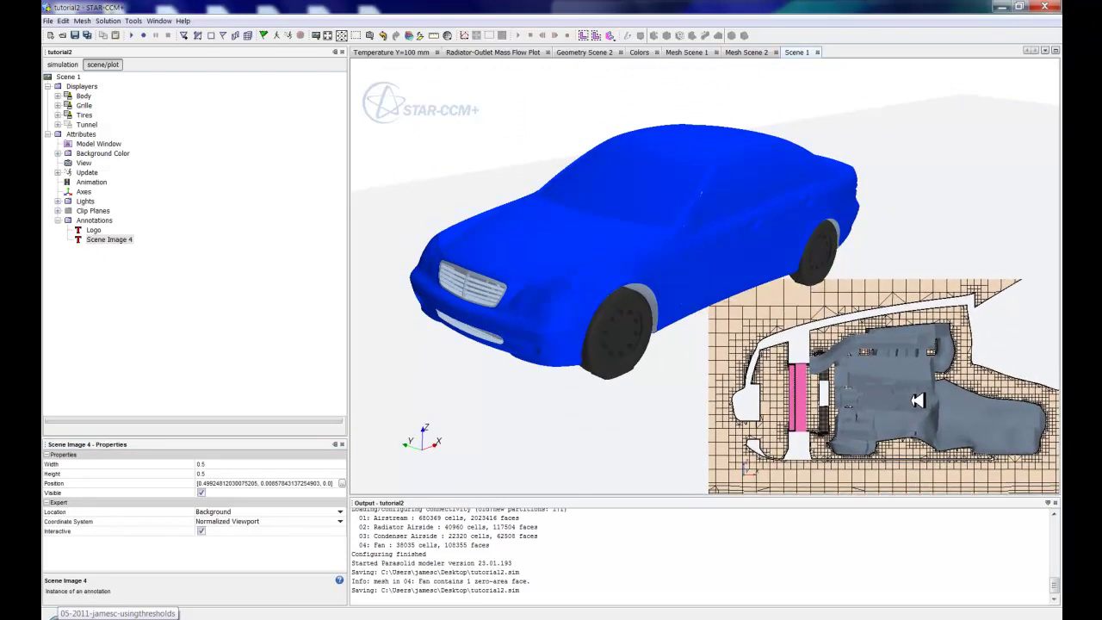
click(240, 531)
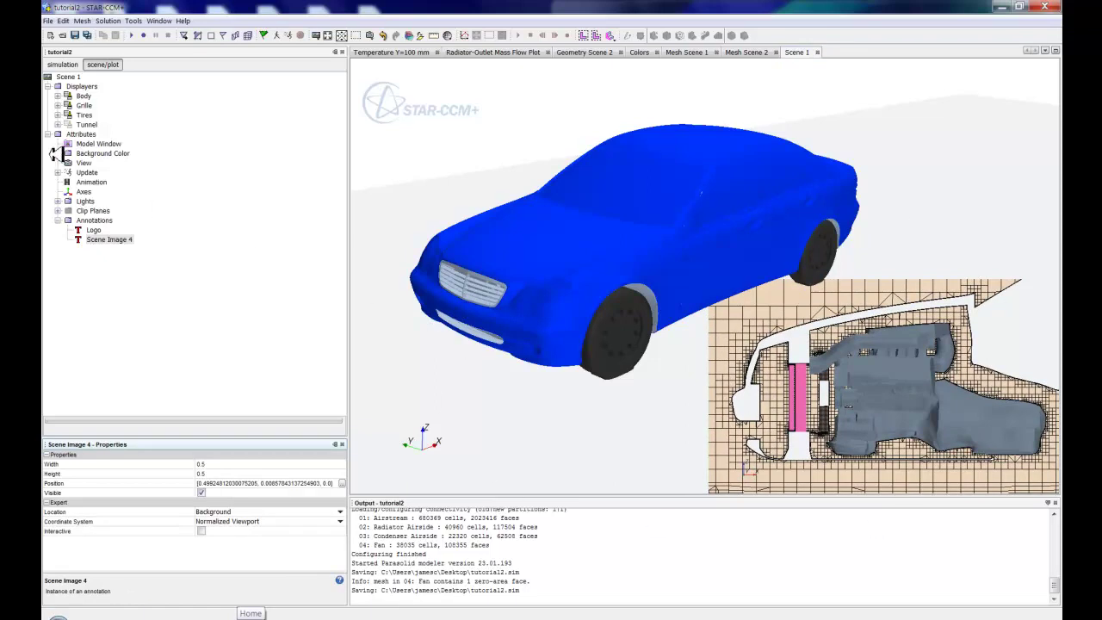
Step: Add the Residuals plot to Scene 1 as an annotation in the scene's lower-left corner
click(69, 65)
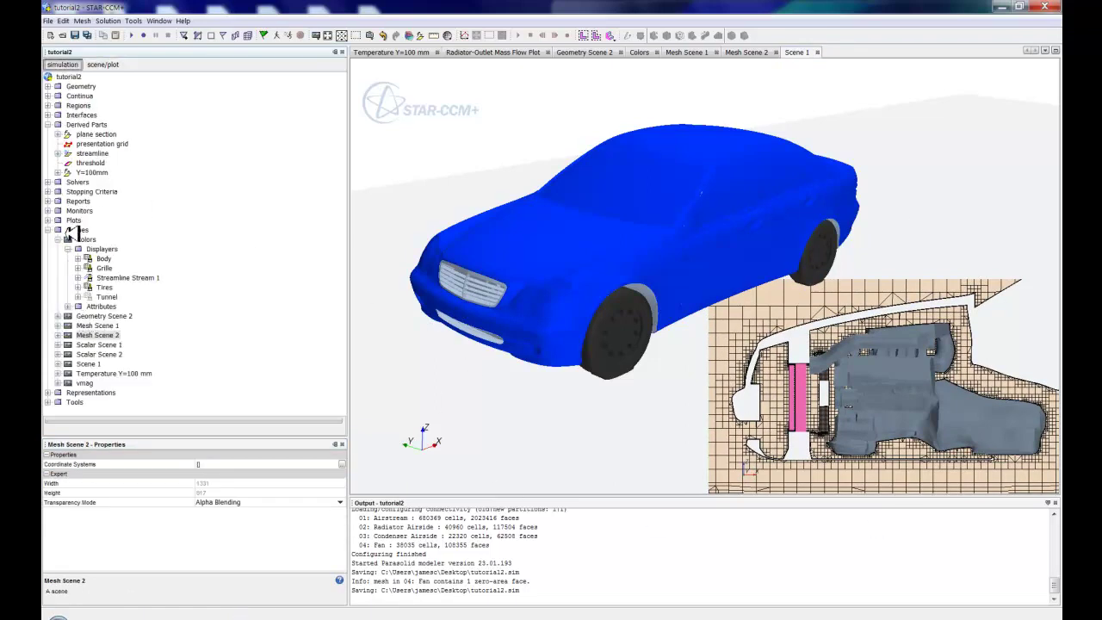
click(49, 220)
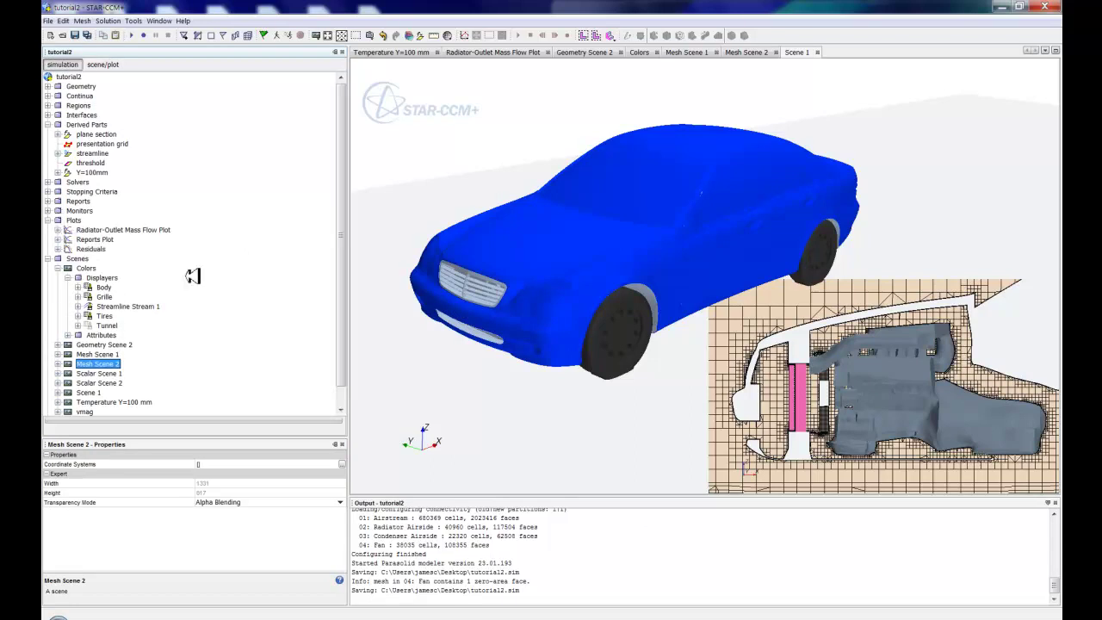
click(703, 388)
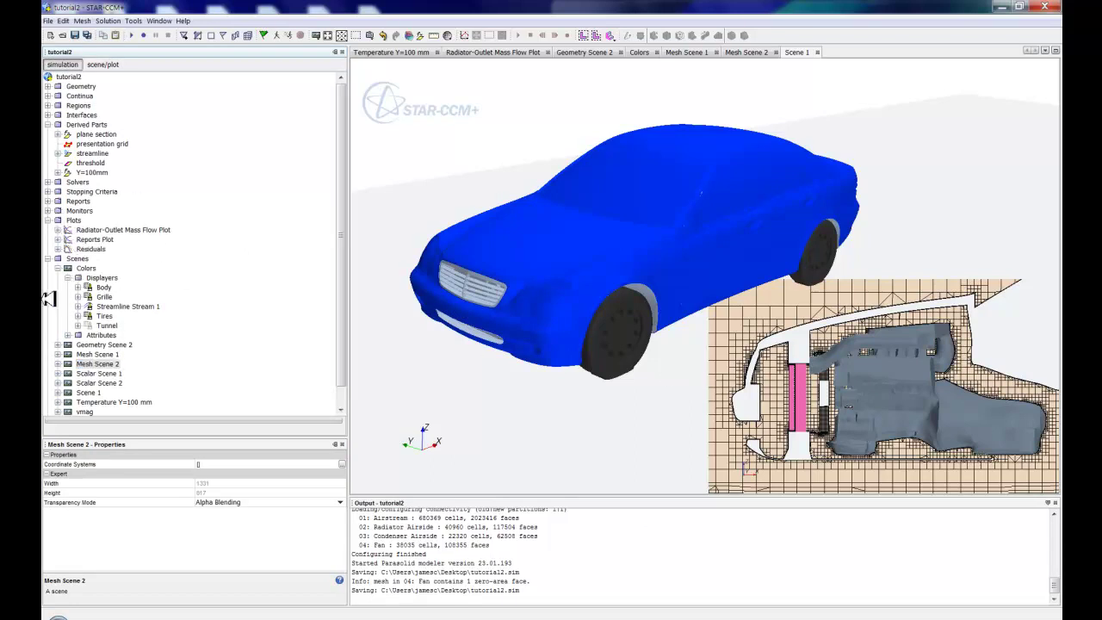
click(89, 249)
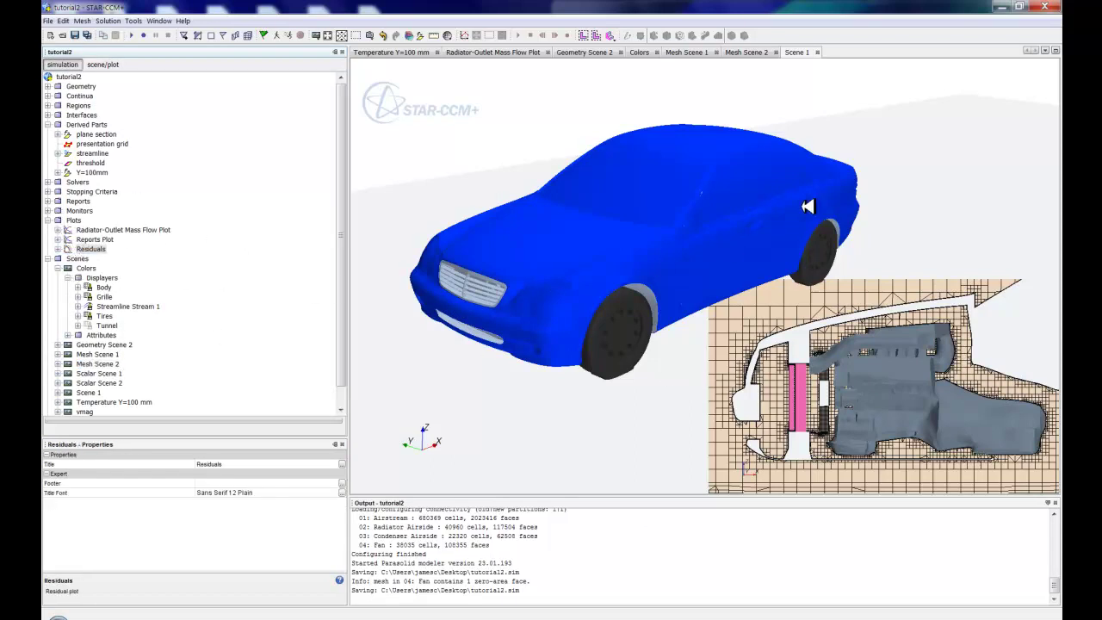
drag(863, 179, 875, 180)
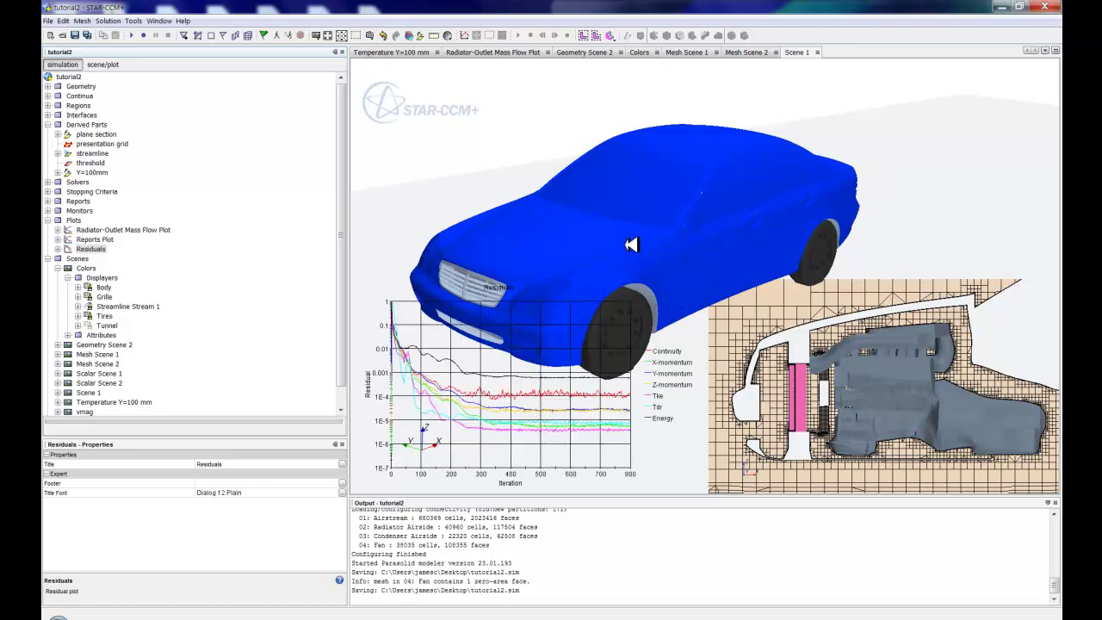
drag(629, 243, 659, 297)
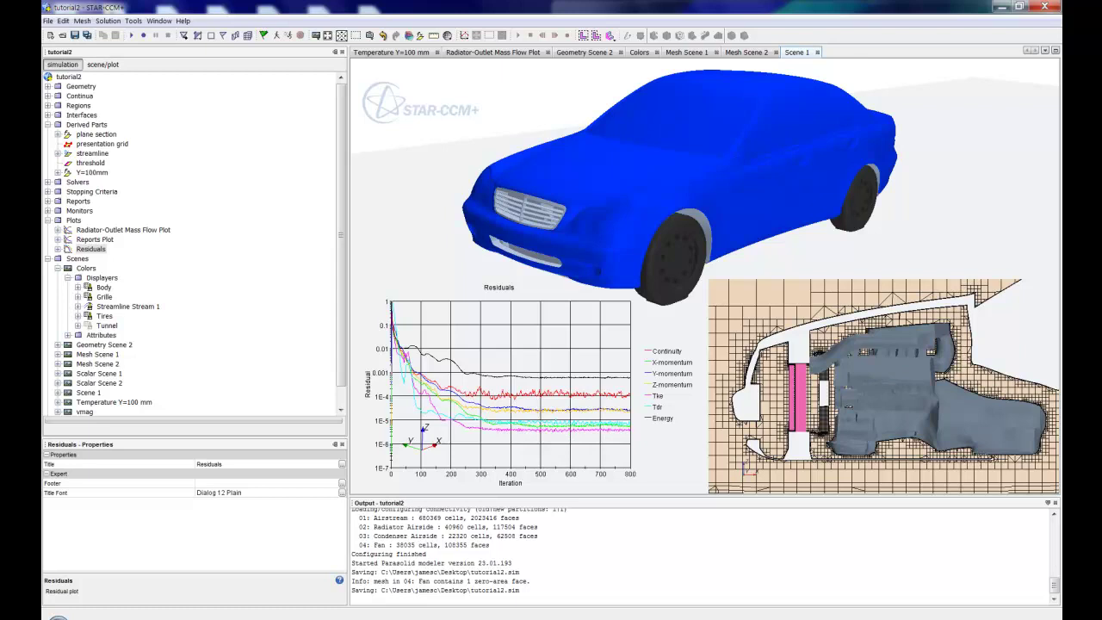
mouse_move(728, 222)
mouse_down()
mouse_move(765, 177)
mouse_move(906, 204)
mouse_move(737, 181)
mouse_move(710, 223)
mouse_up()
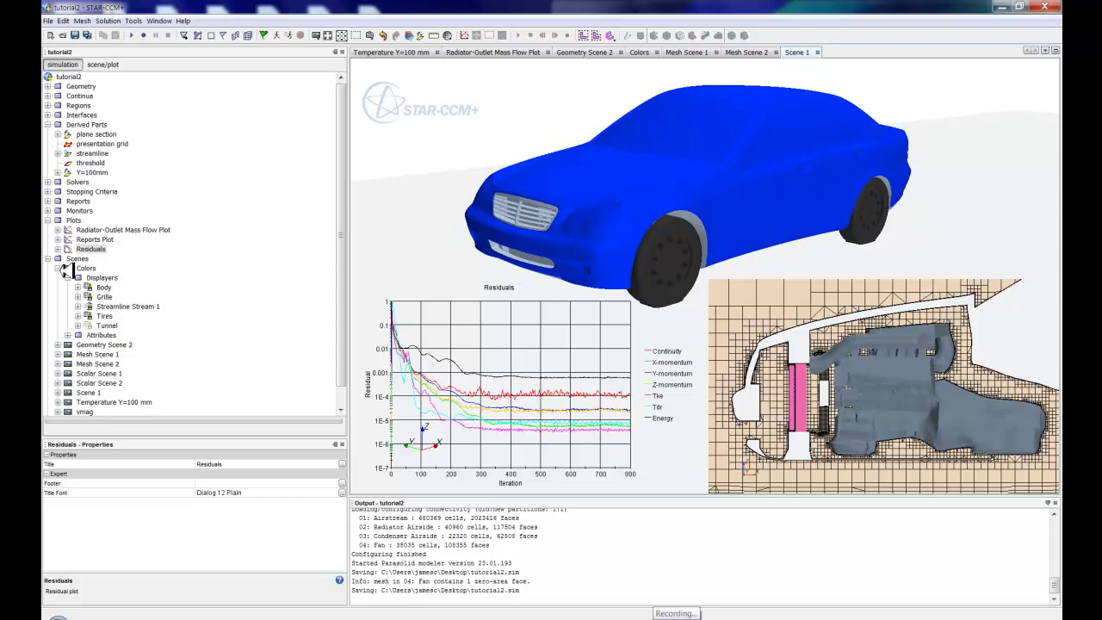
Step: Start a new streamline derived part using the Part Seed mode with the presentation grid as its seed part
click(48, 259)
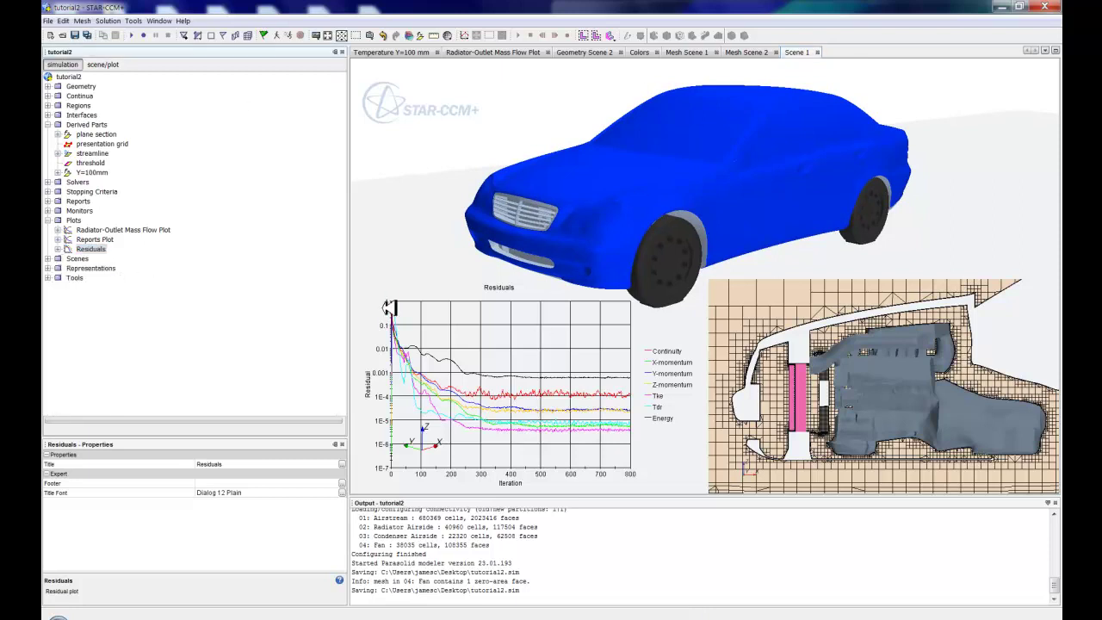
right_click(76, 124)
mouse_move(117, 131)
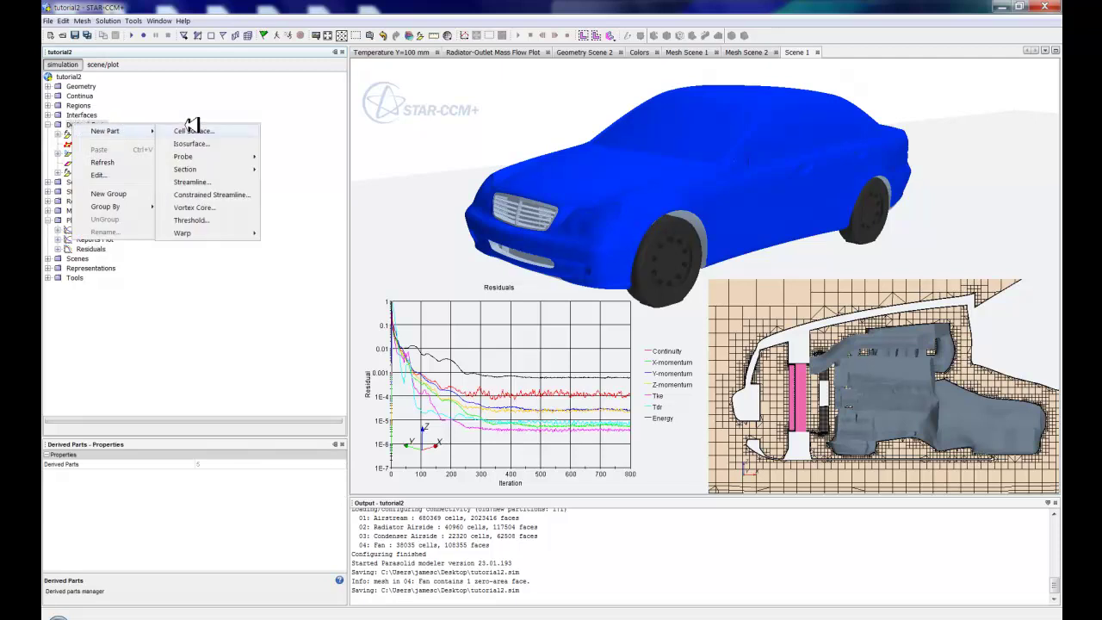
click(231, 182)
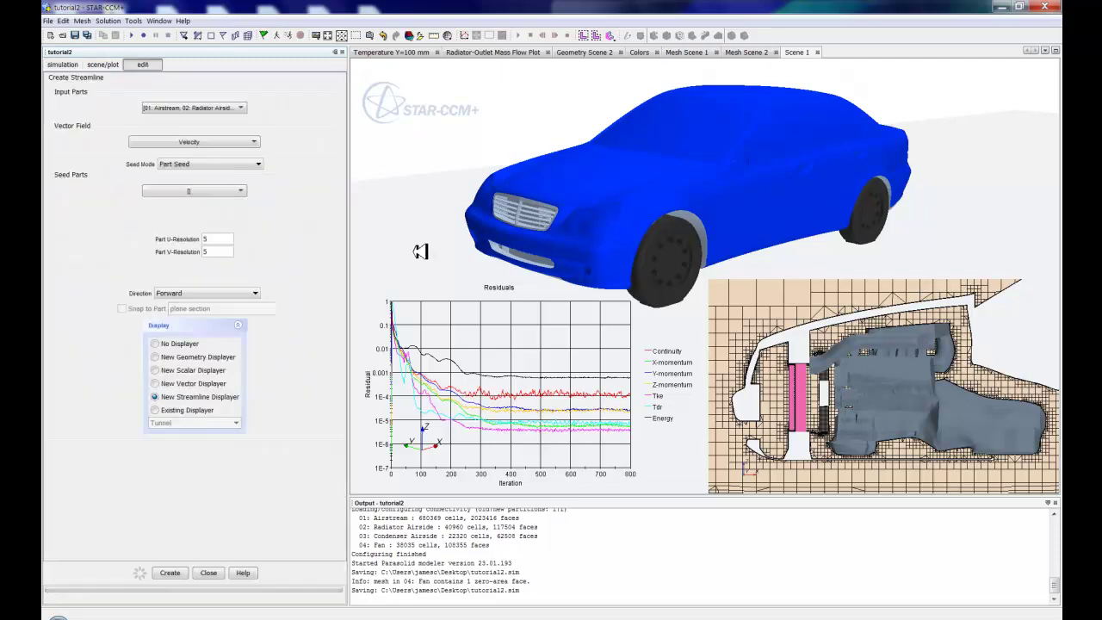
click(199, 162)
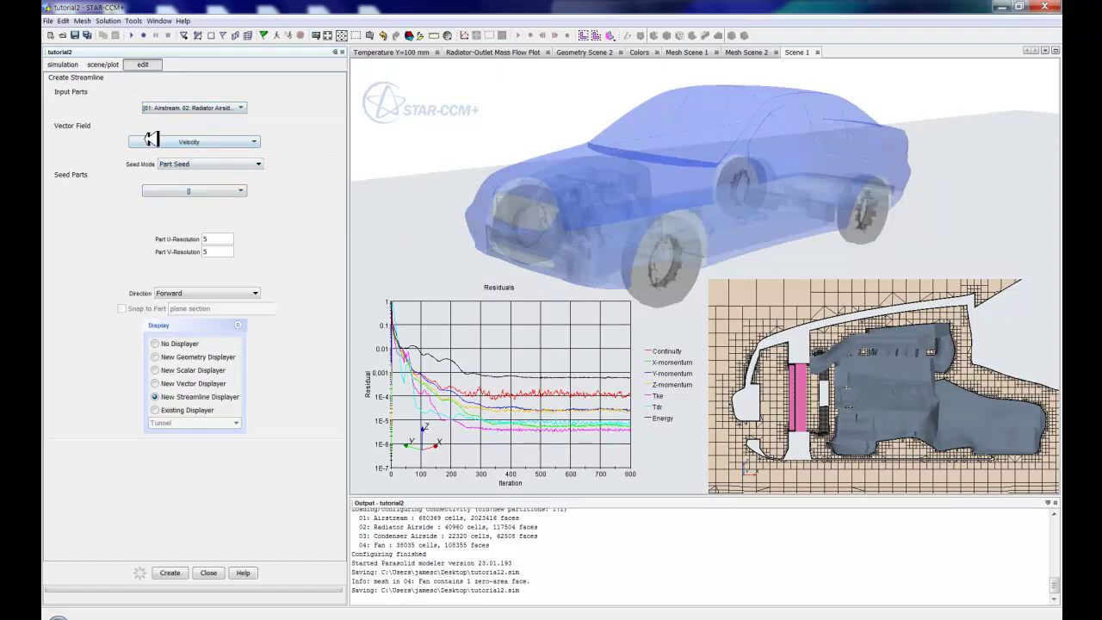
click(197, 191)
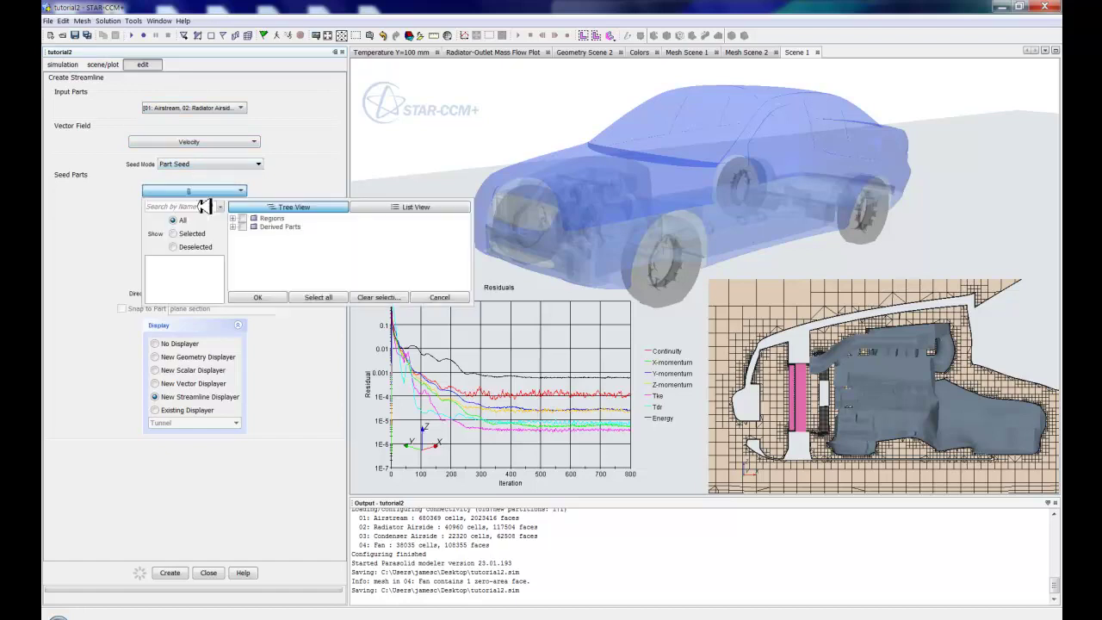
click(239, 226)
click(252, 243)
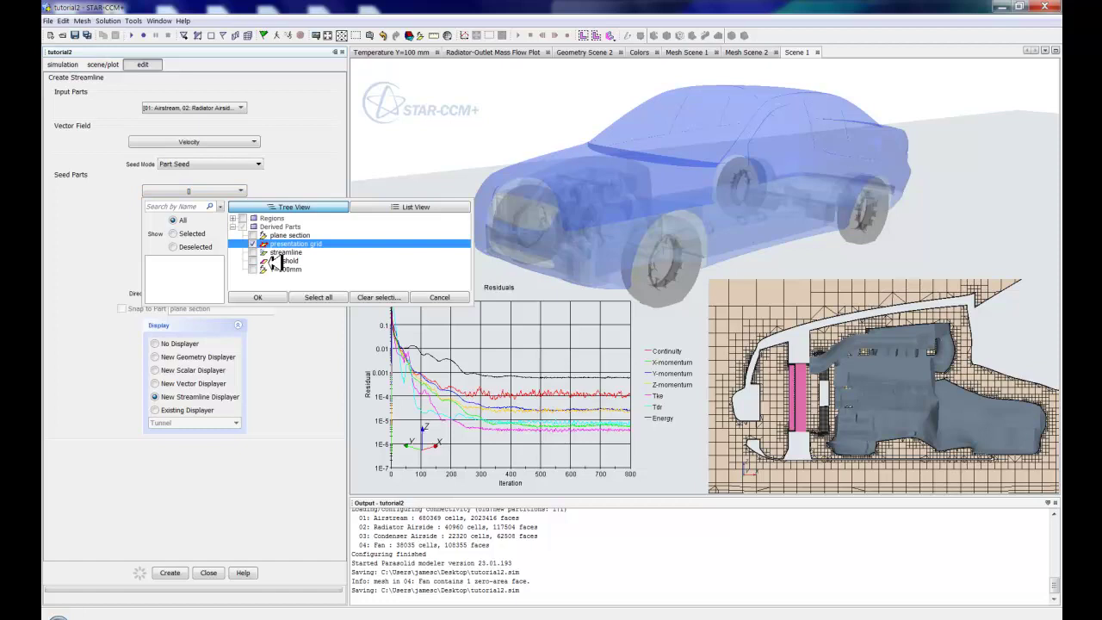
click(253, 297)
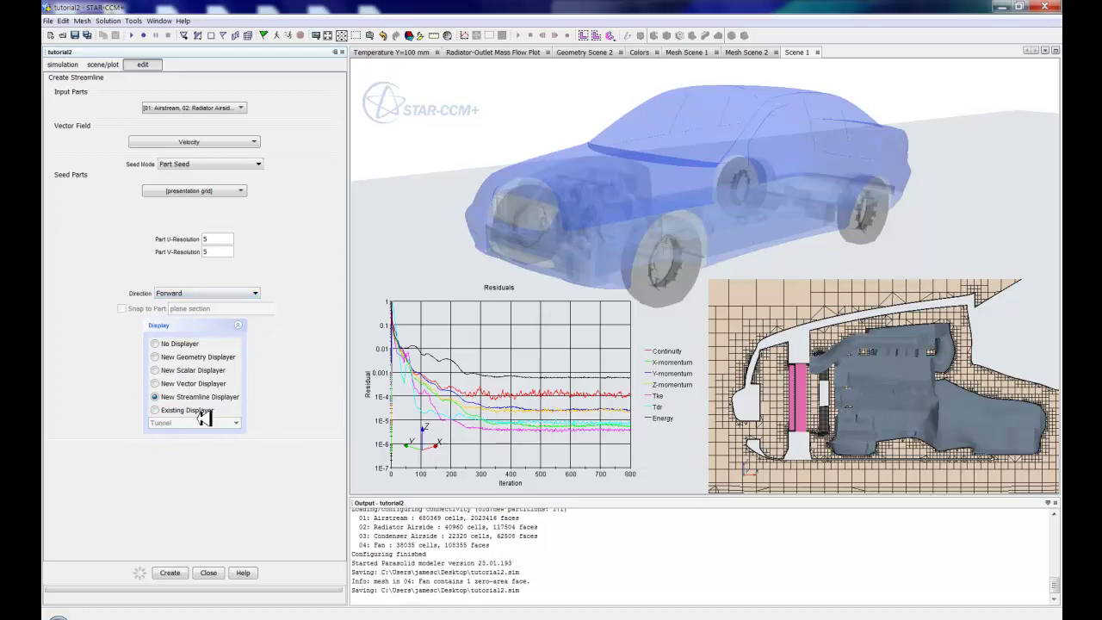
Step: Create the streamline with the No Displayer option and close the streamline editor
click(163, 294)
click(177, 342)
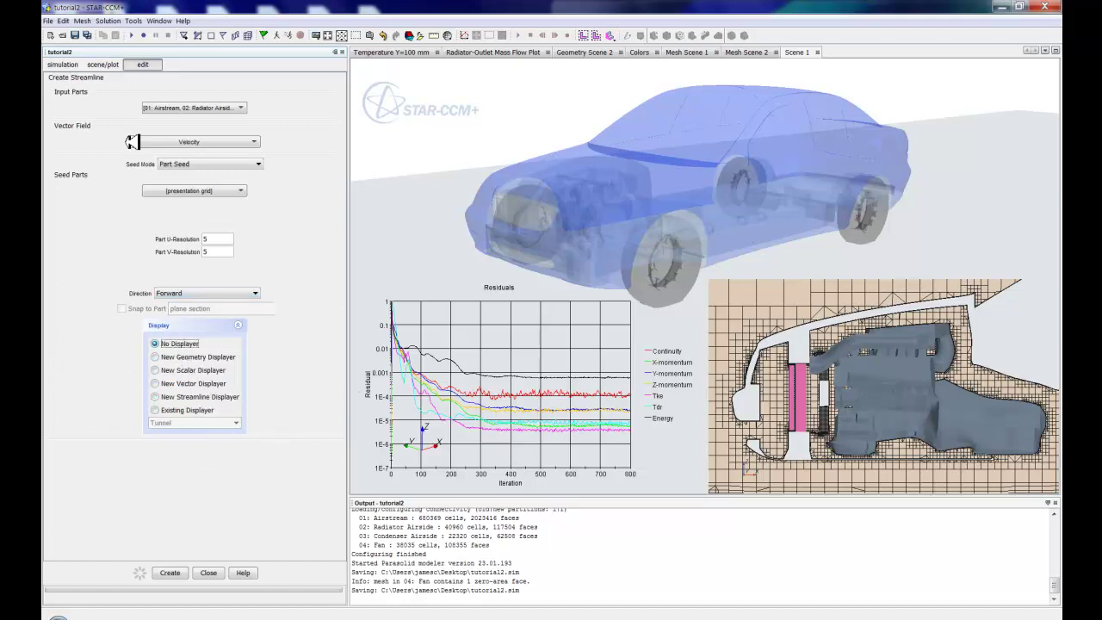
click(169, 572)
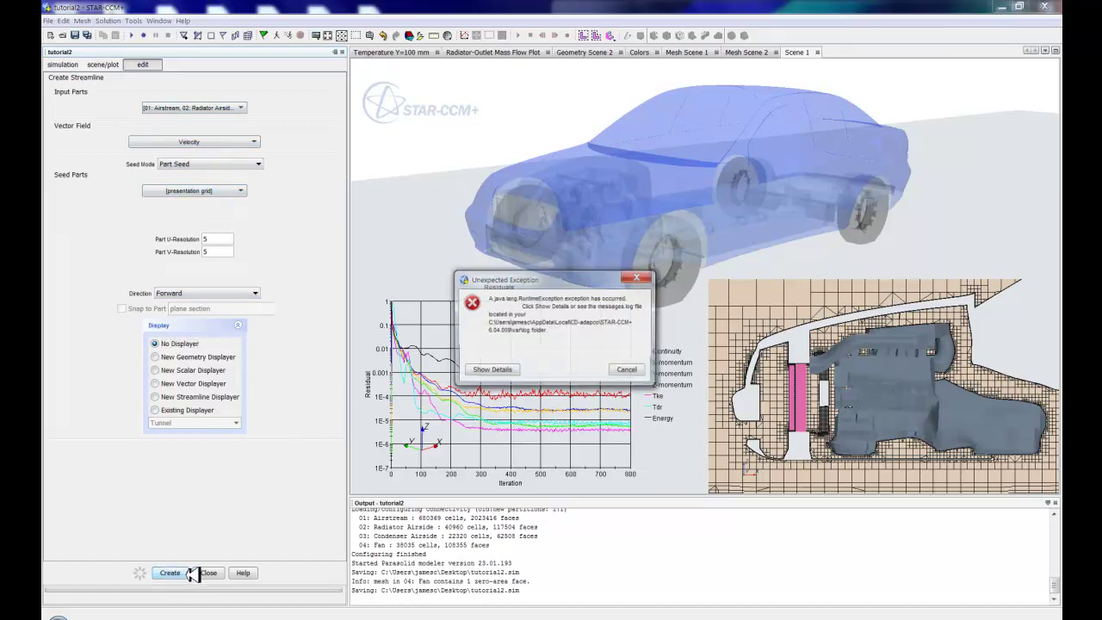
click(618, 368)
click(208, 572)
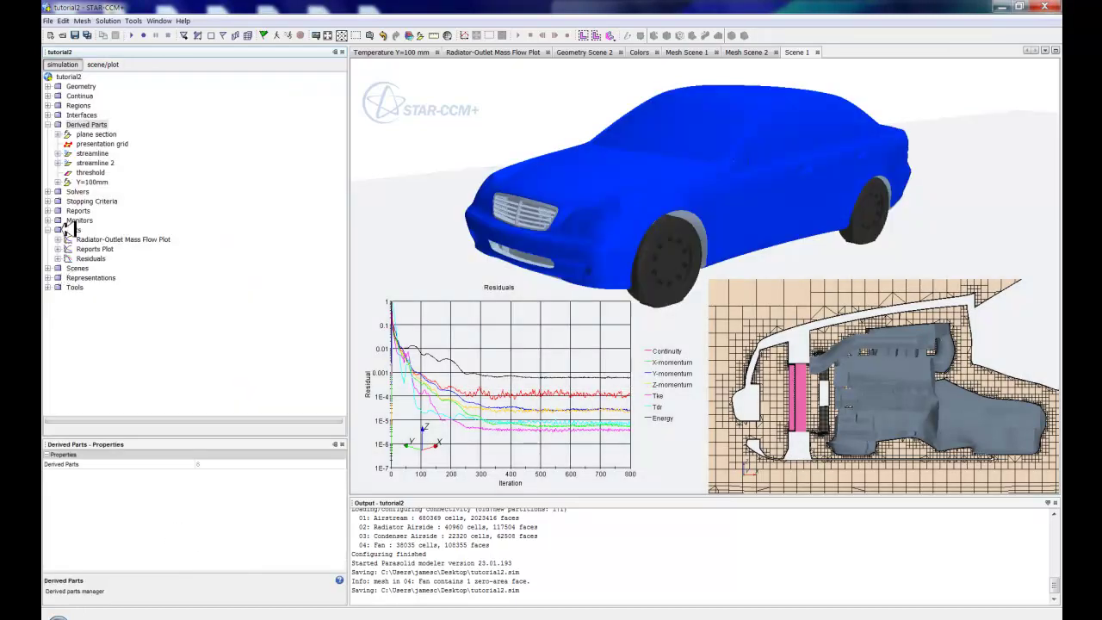
Step: Add a new streamline displayer to Scene 1 and expand its settings
click(90, 163)
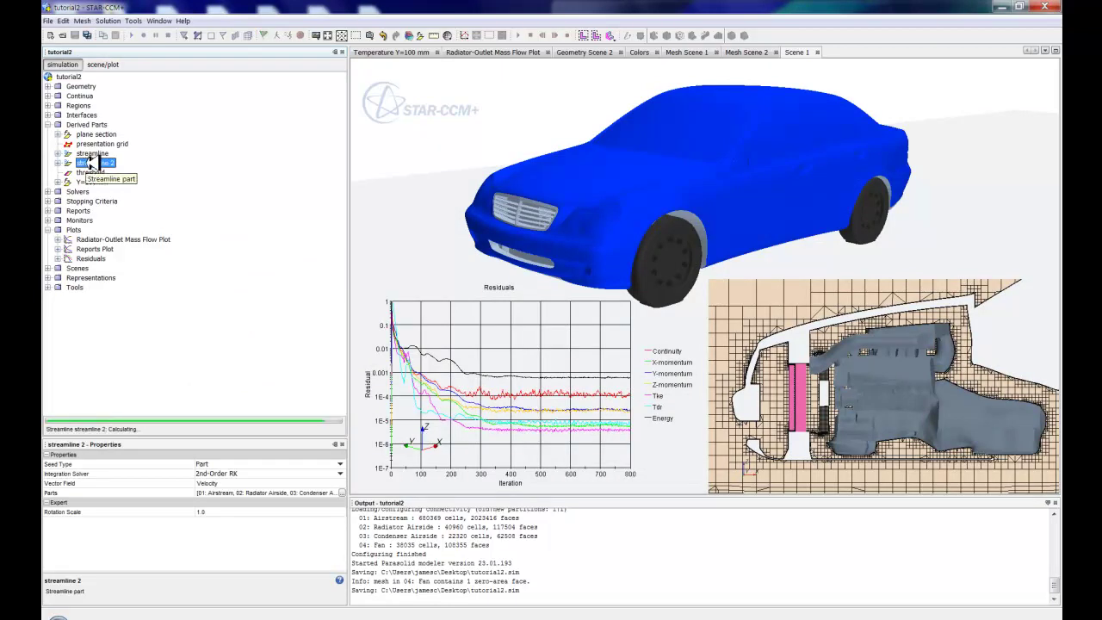
click(103, 65)
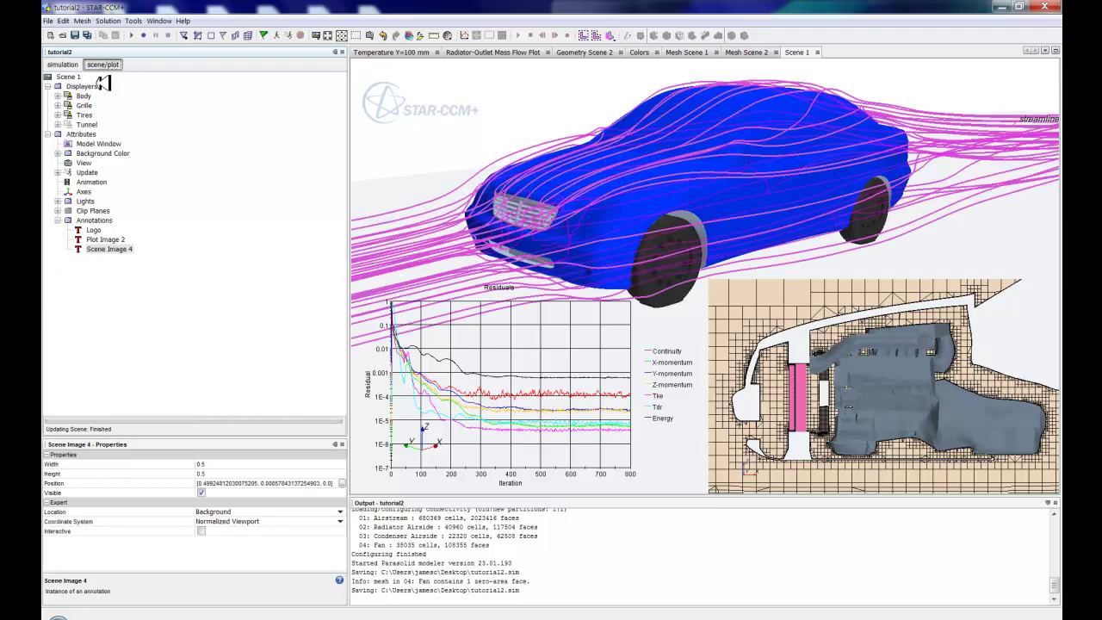
right_click(86, 86)
mouse_move(142, 89)
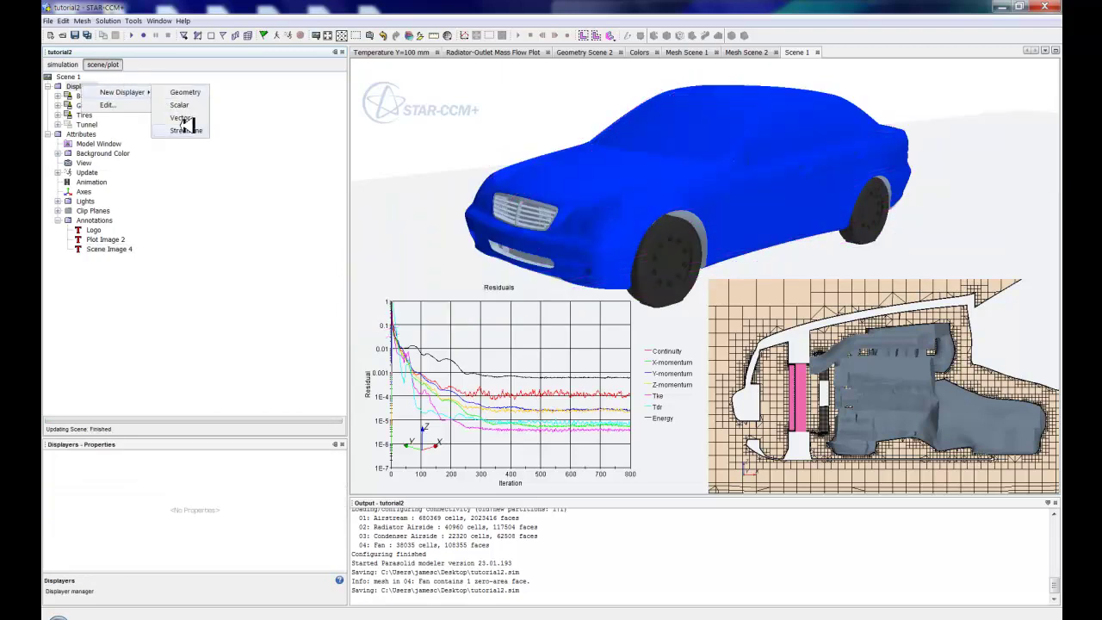
click(186, 127)
click(58, 115)
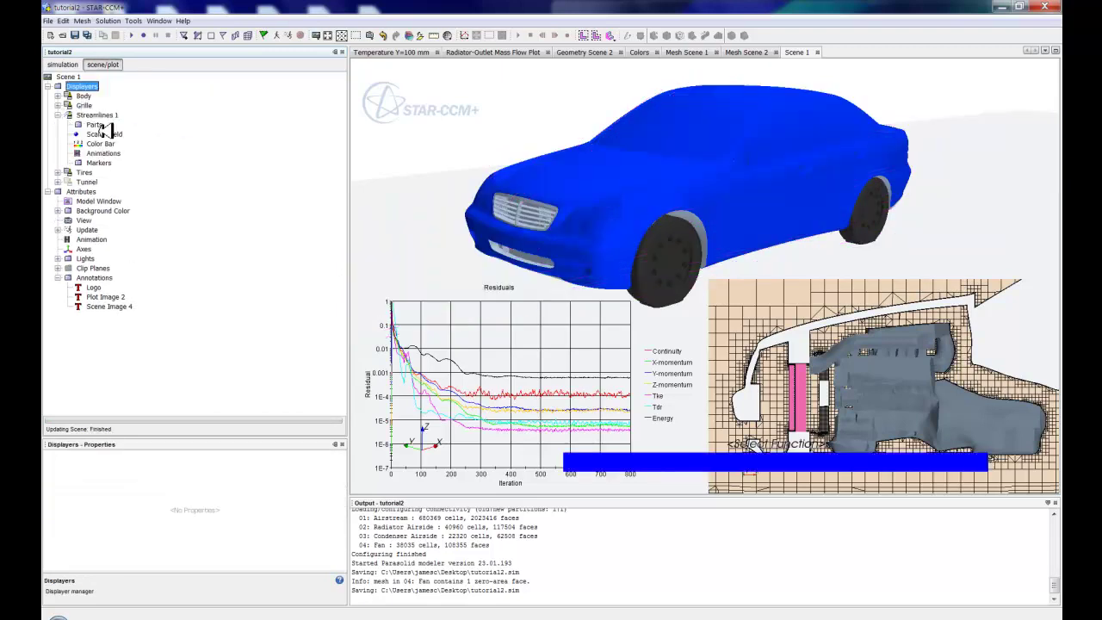
Step: Assign the derived part streamline 2 to the Streamlines 1 displayer
click(94, 125)
click(231, 464)
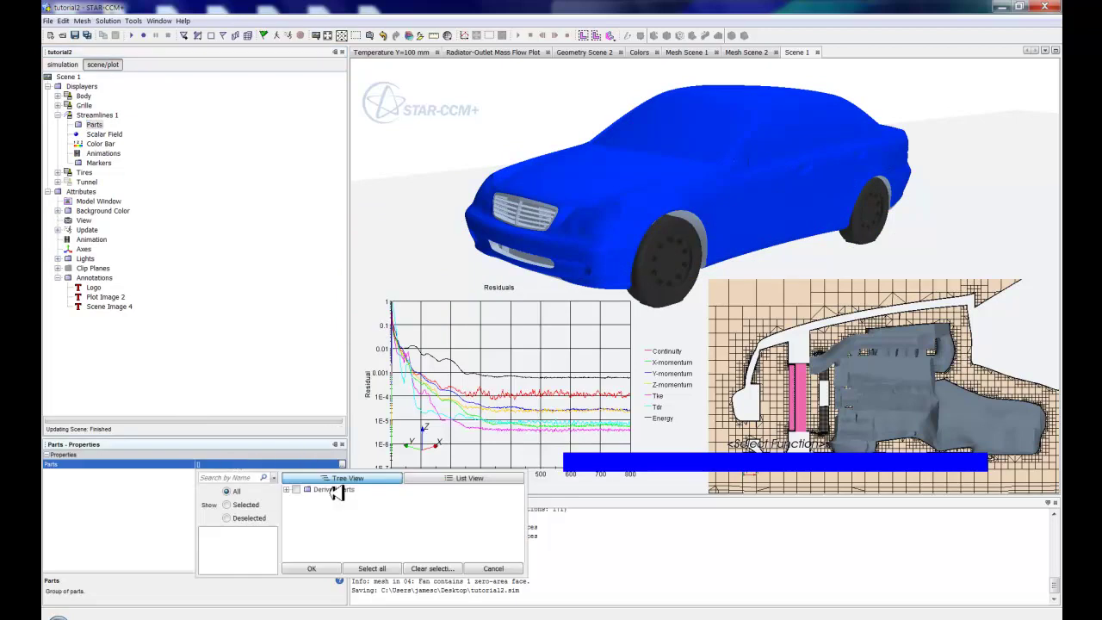
click(289, 489)
click(311, 504)
click(311, 568)
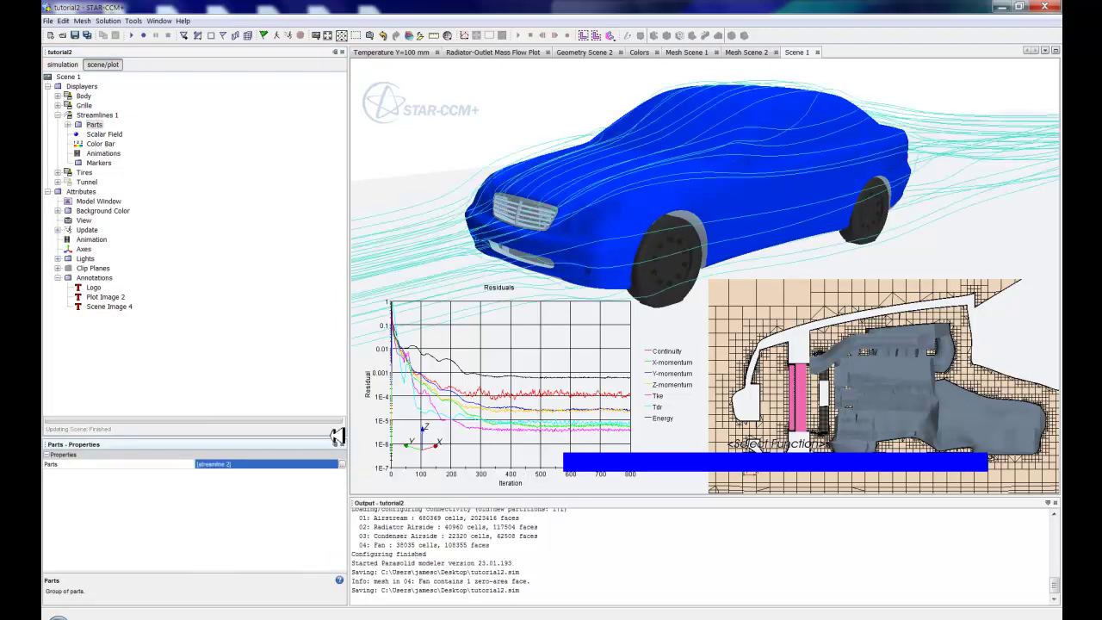
Step: Fine-tune the car's viewing angle and stand the streamline colour bar vertically in the scene's upper right corner
mouse_move(550, 222)
mouse_down()
mouse_move(634, 233)
mouse_move(549, 221)
mouse_up()
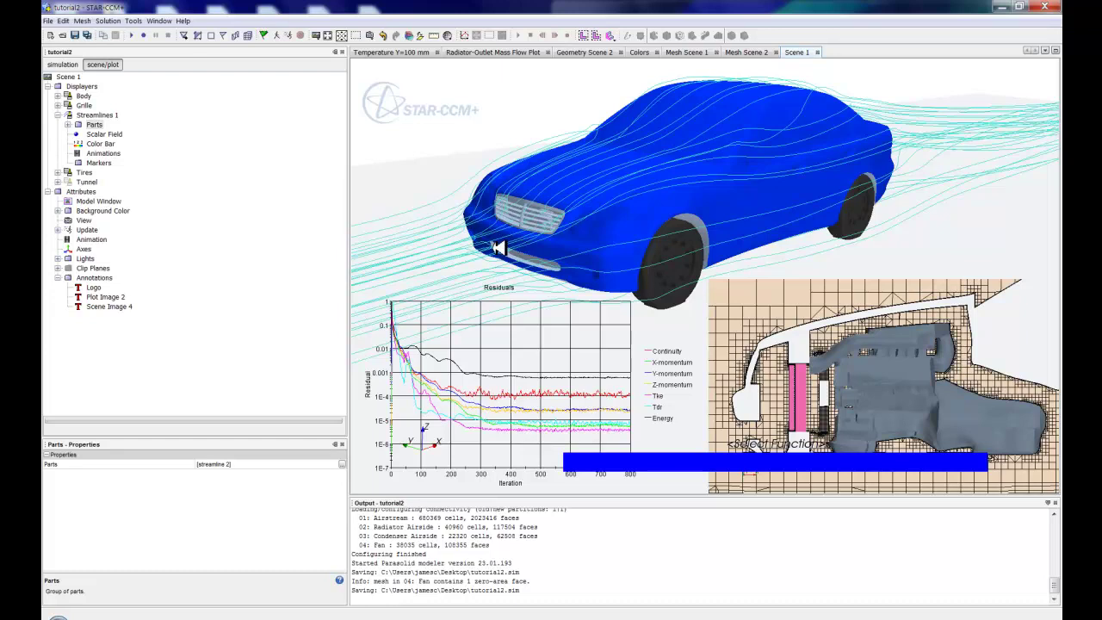
drag(501, 247, 532, 230)
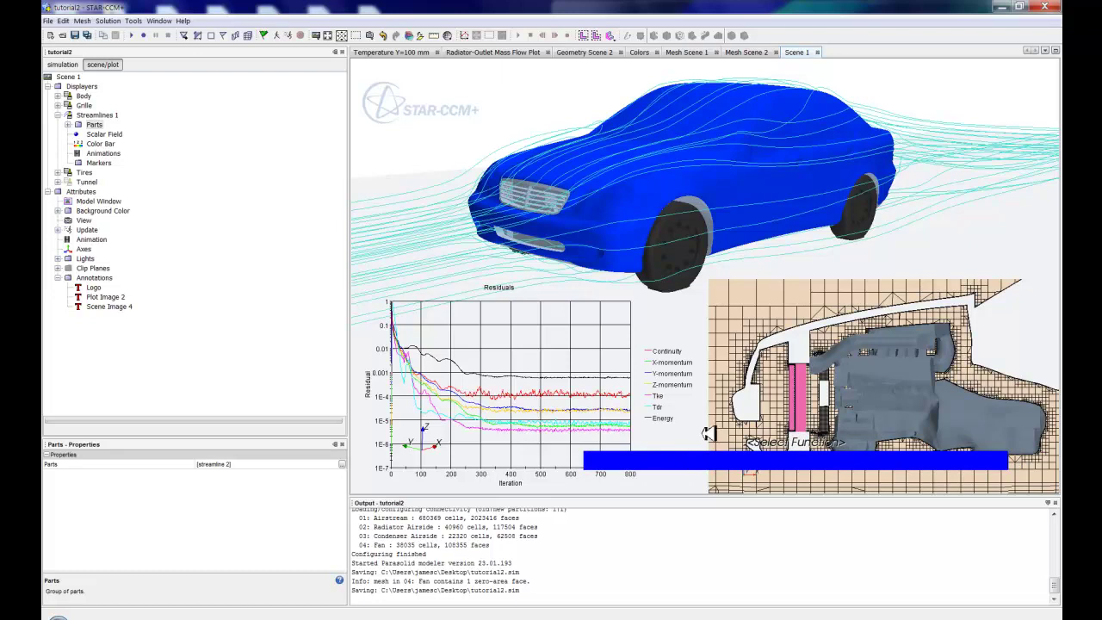
mouse_move(1057, 158)
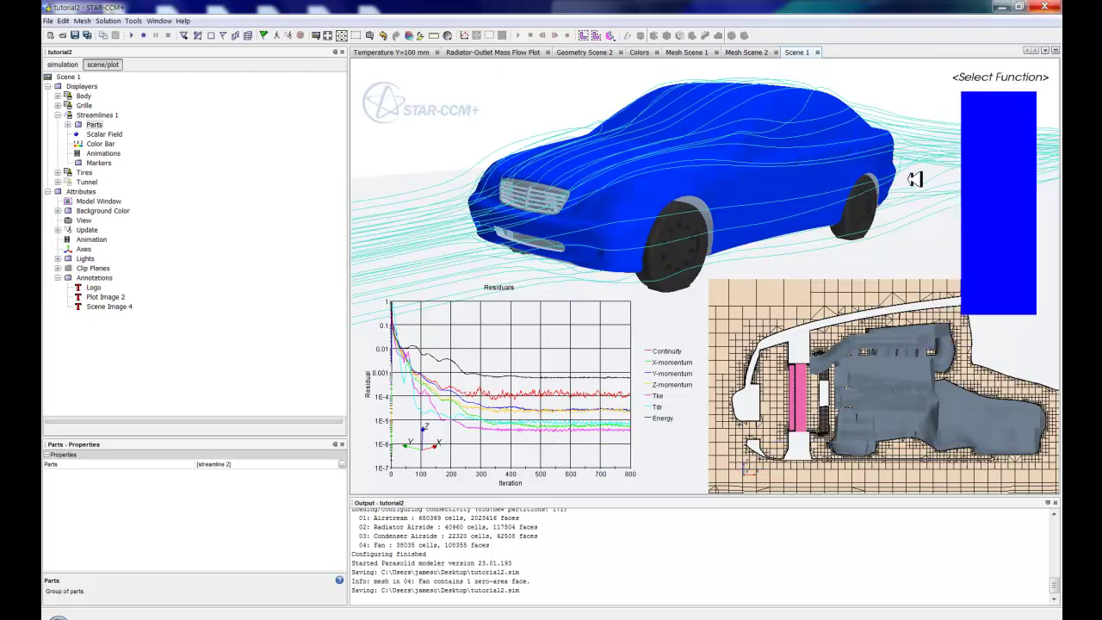
Step: Colour the streamlines by the Velocity: Magnitude field function
click(996, 77)
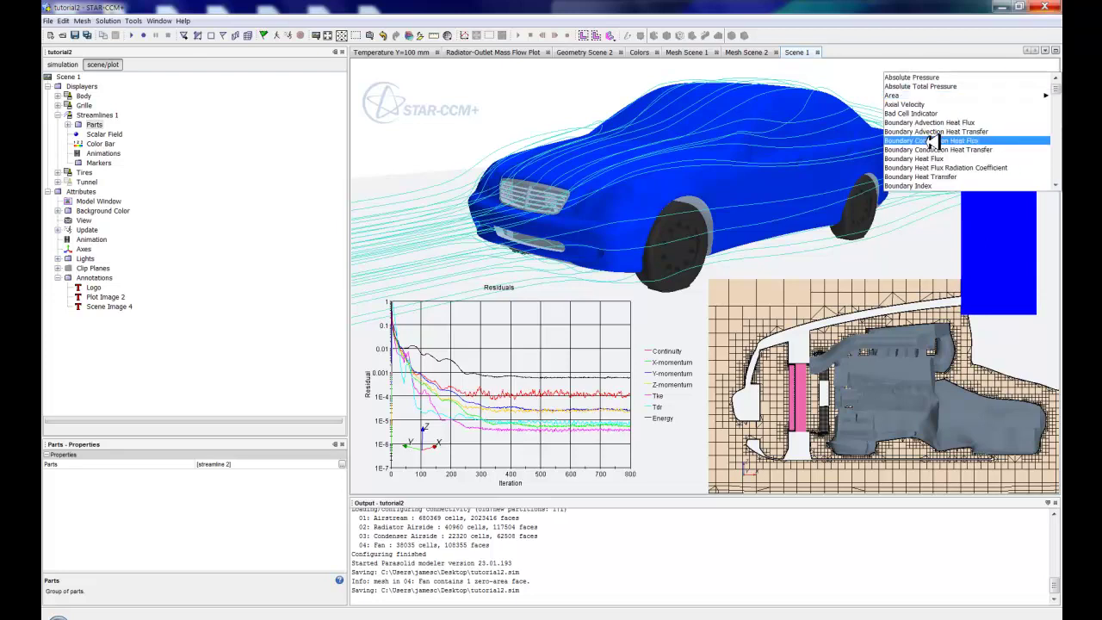
scroll(930, 143, down, 15)
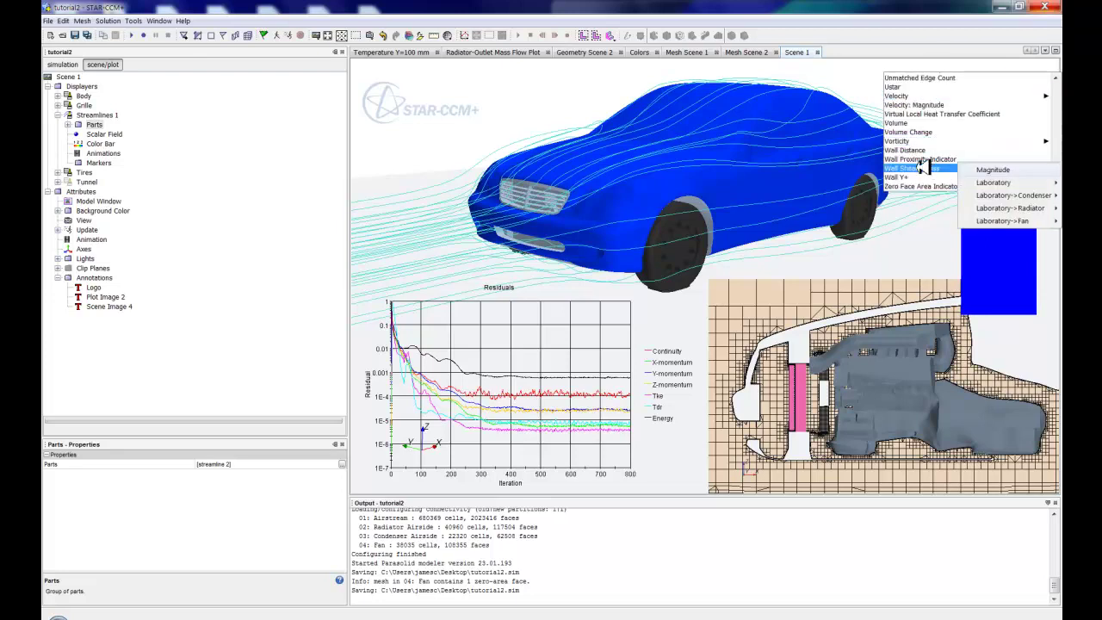
click(902, 103)
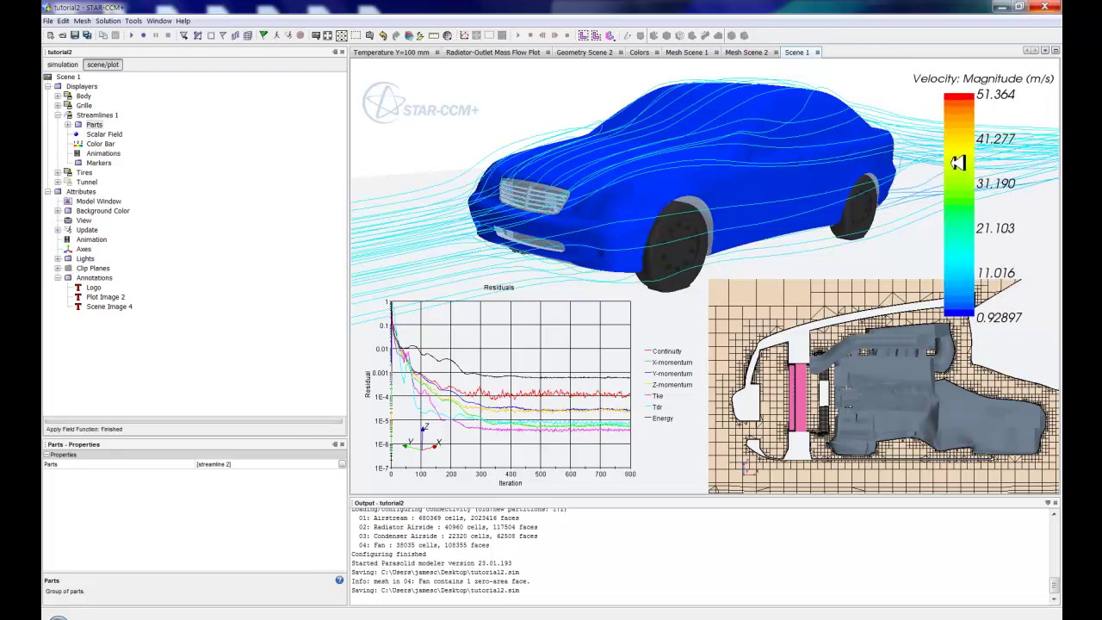
Step: Shift the velocity colour bar slightly inward and shorten it so it ends above the mesh scene image
drag(949, 161, 956, 158)
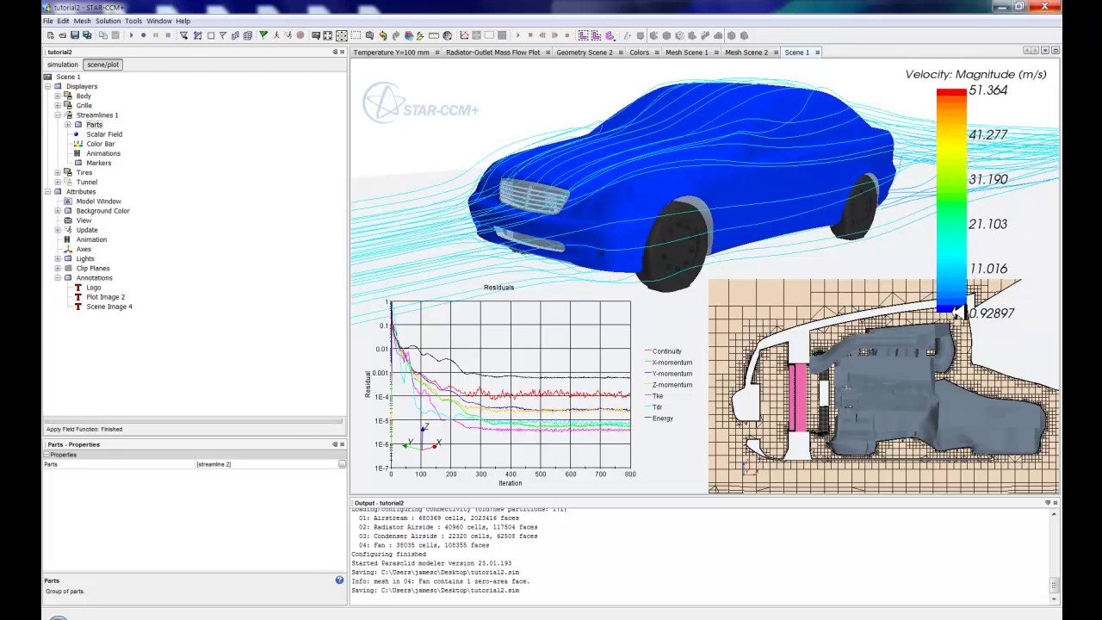
drag(955, 312, 957, 241)
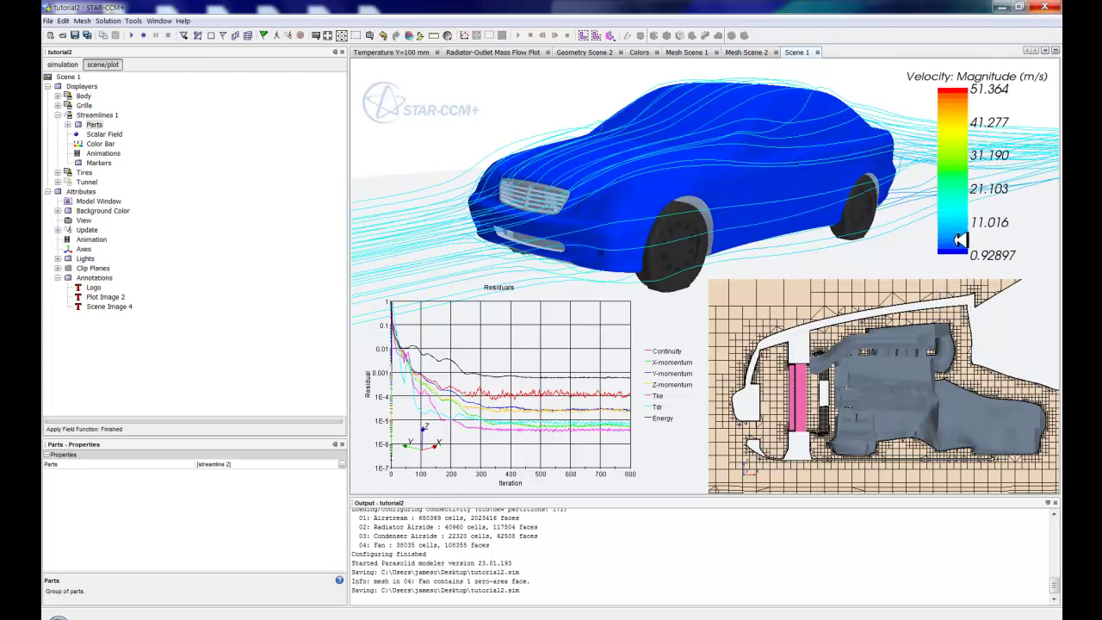
Step: Reframe the car and its streamlines to clear the colour bar, and collapse the Displayers node of Scene 1
drag(830, 222, 765, 220)
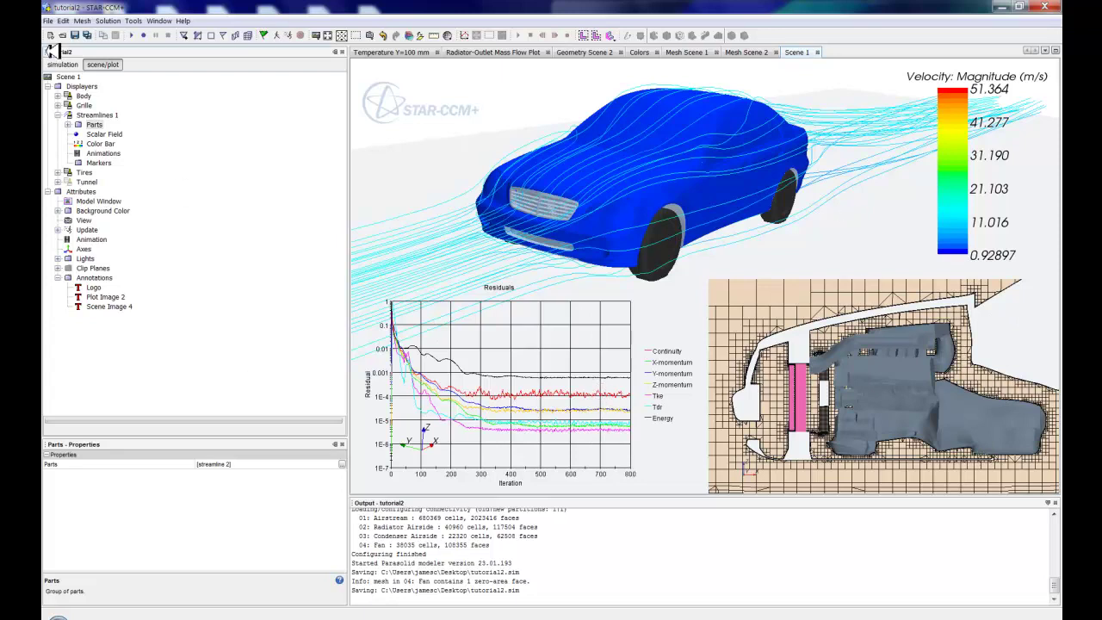
click(55, 85)
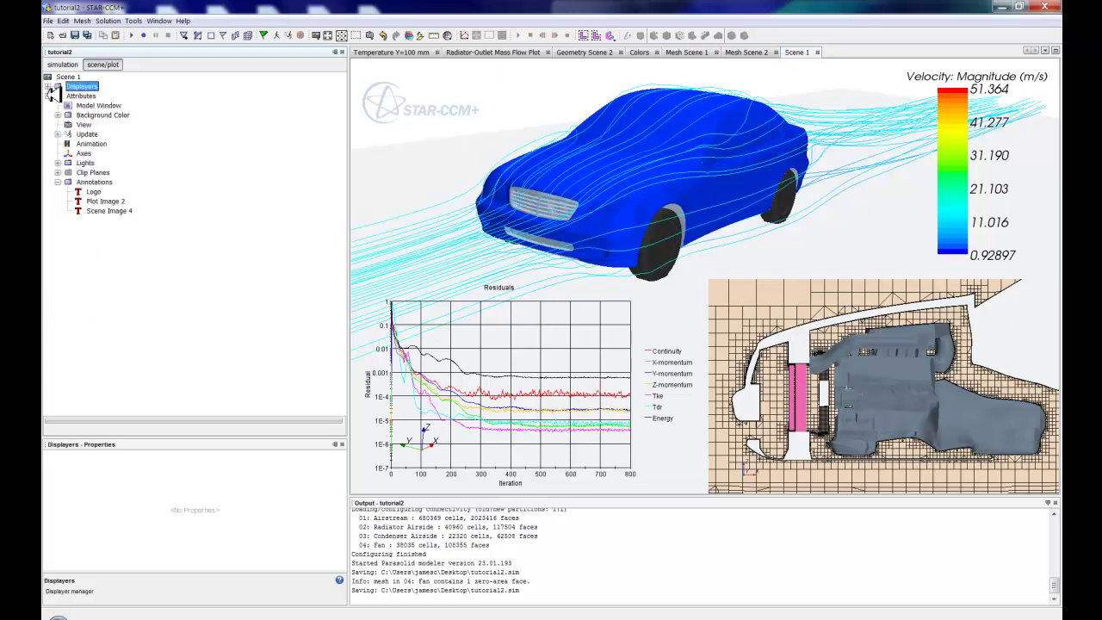